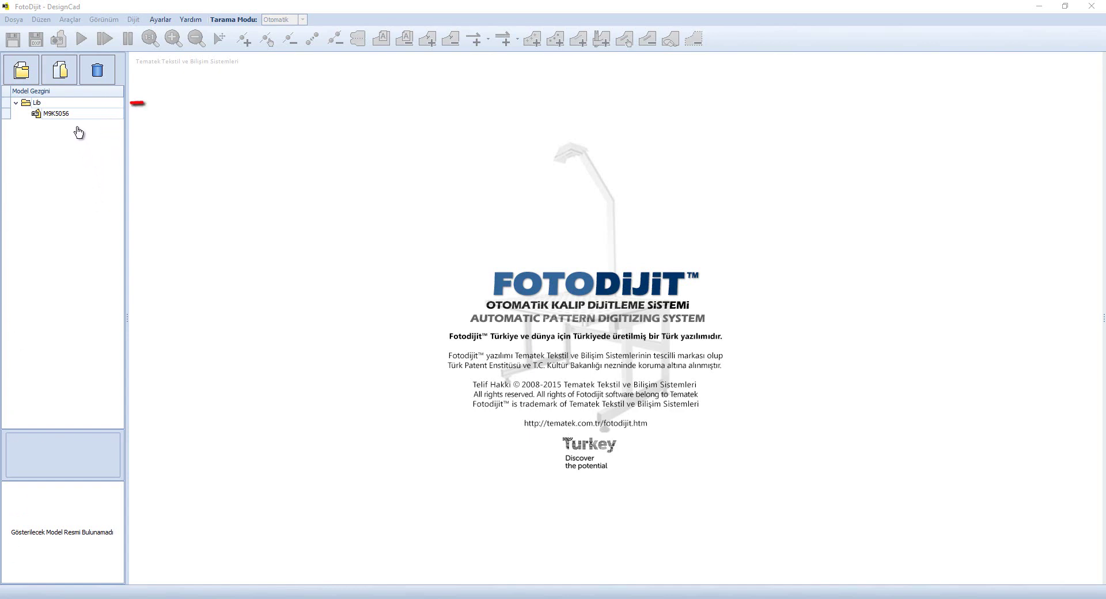
In the Lib library, start a new pattern named N 1807 with description NAKISLI BLUZ
left_click(70, 104)
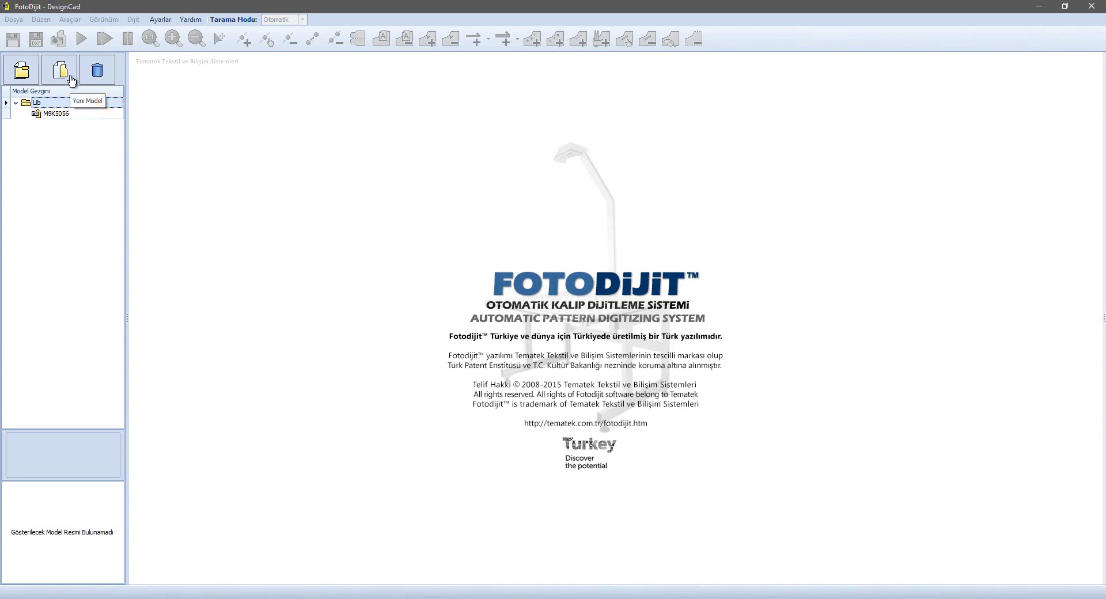
left_click(72, 80)
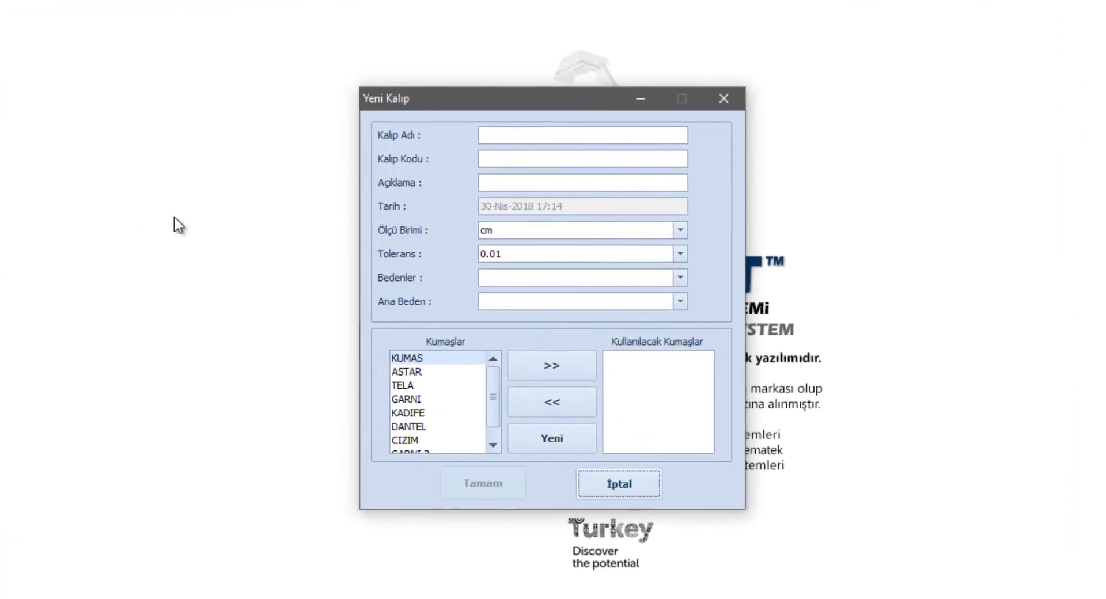
left_click(502, 136)
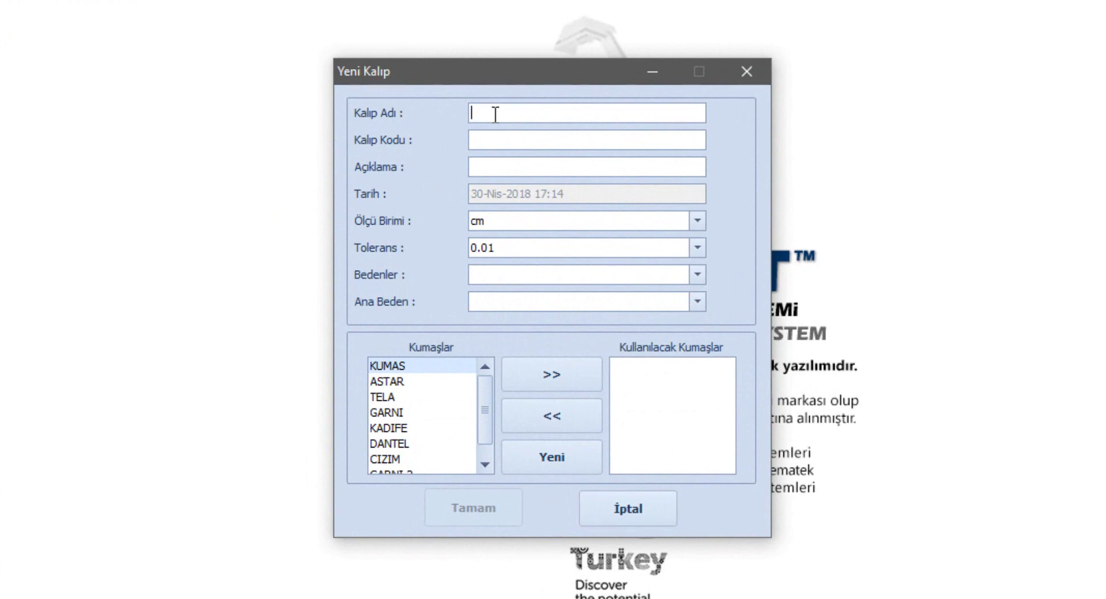
type("N ")
type("1807")
left_click(494, 140)
left_click(502, 165)
type("N")
type("AKIS")
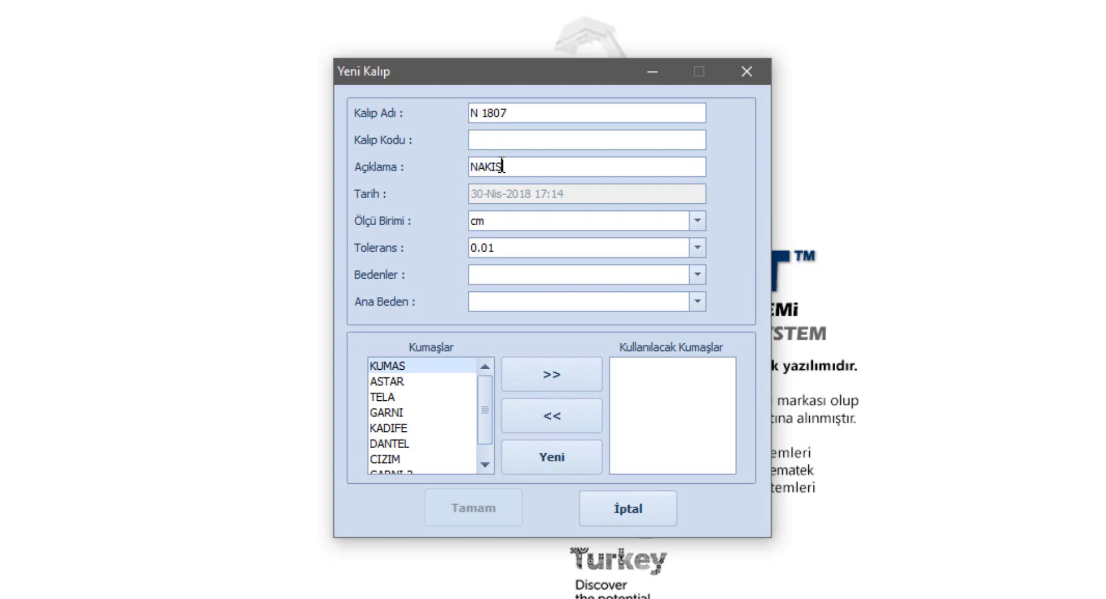
type("LI ")
type("BLUZ")
Set the pattern sizes to 36,38,40,42 with 38 as the base size
left_click(658, 275)
type("36,")
type("38,40")
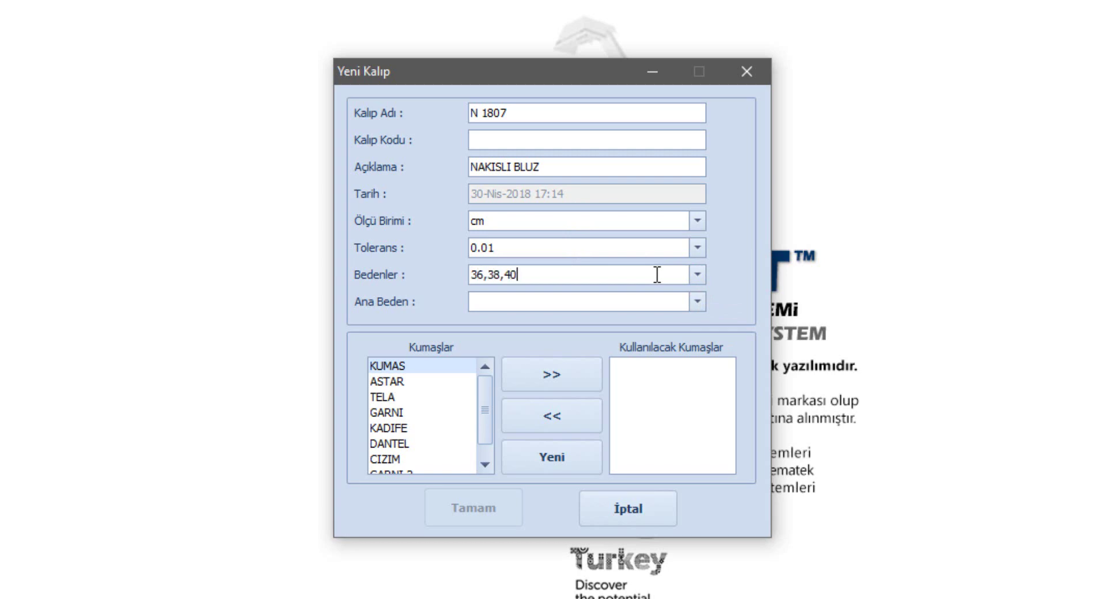
type(",42")
left_click(698, 275)
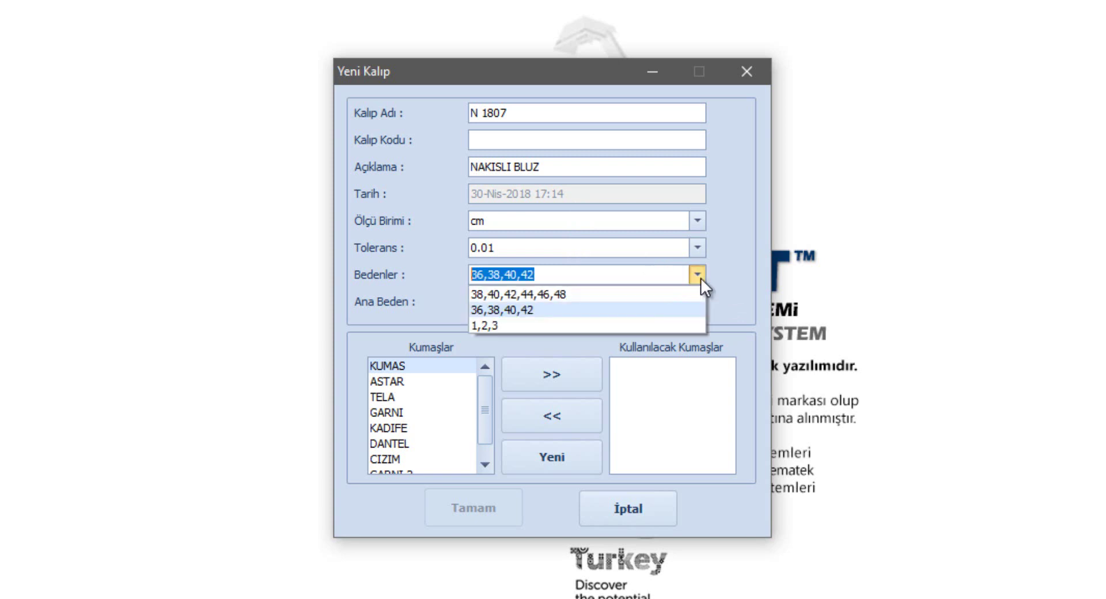
left_click(569, 306)
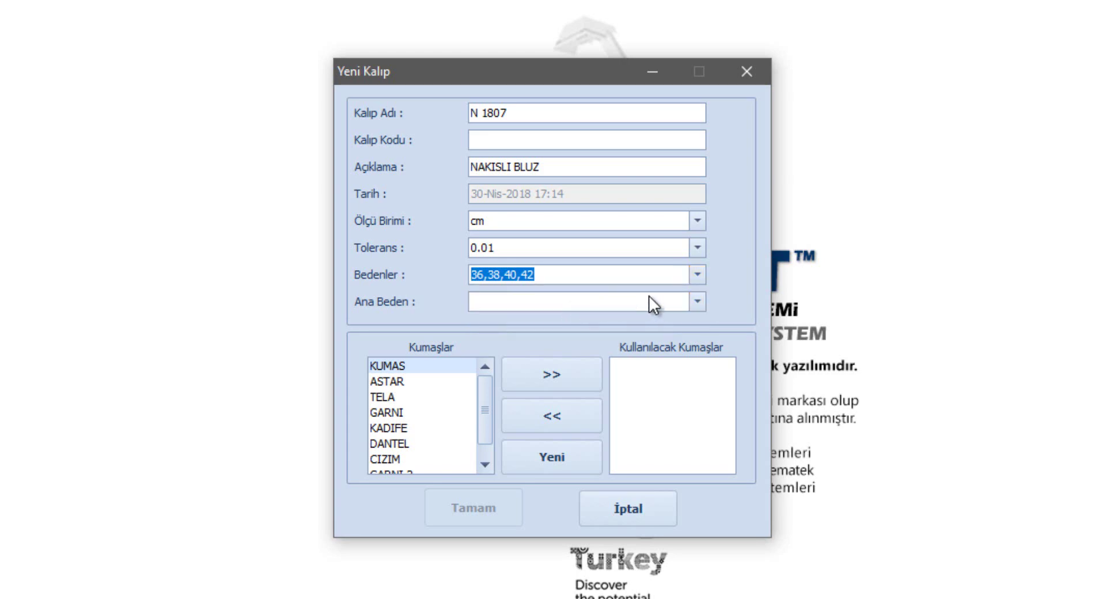
left_click(697, 303)
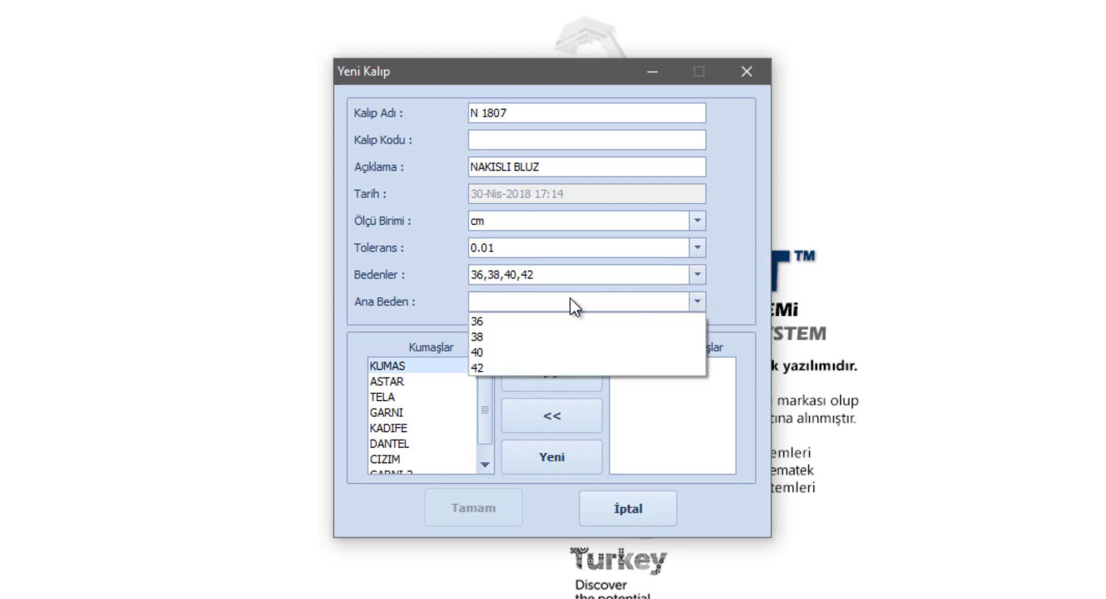
left_click(499, 337)
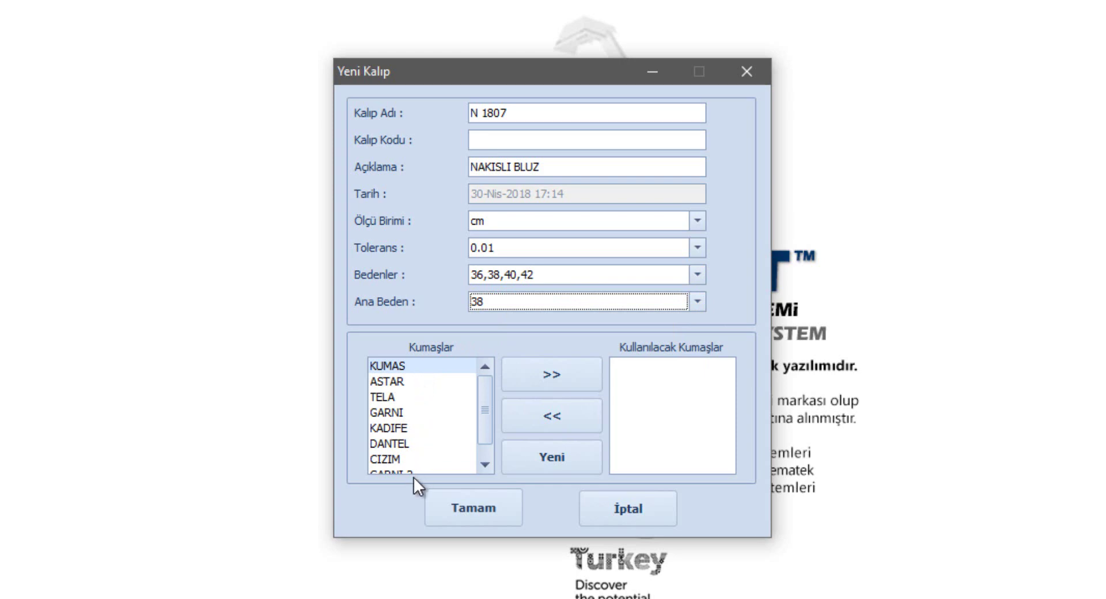
Add the fabrics KUMAS, ASTAR, TELA and CIZIM to the pattern
double_click(447, 365)
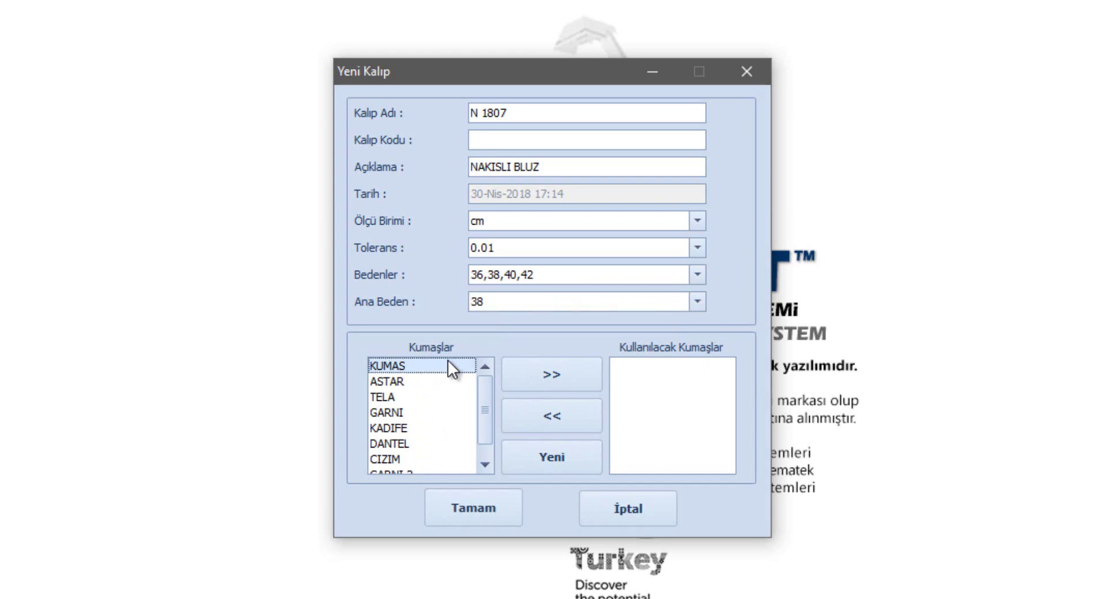
double_click(410, 383)
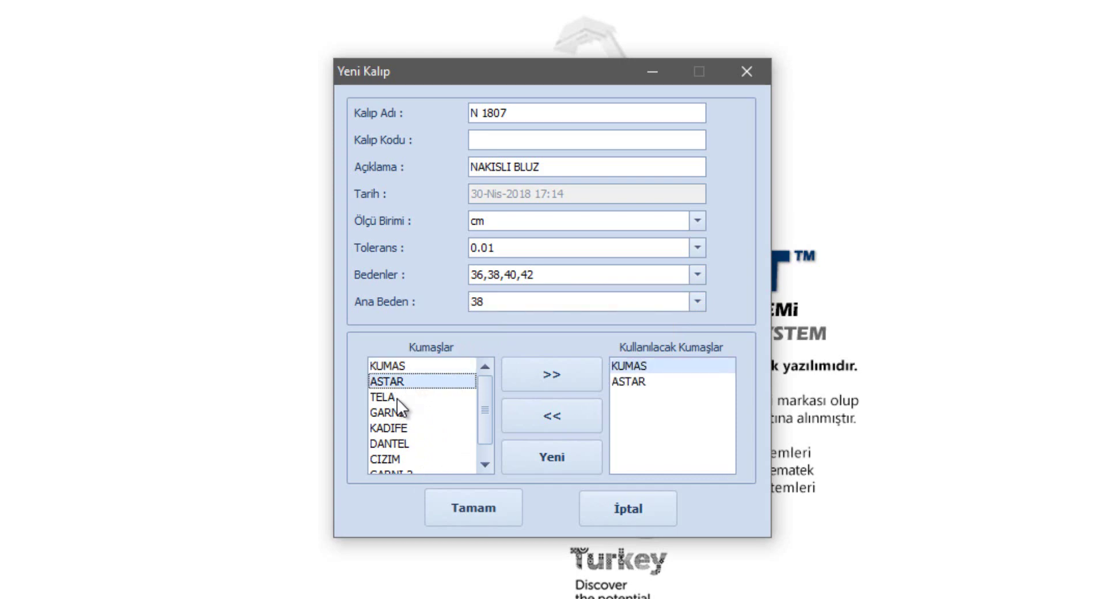
double_click(396, 399)
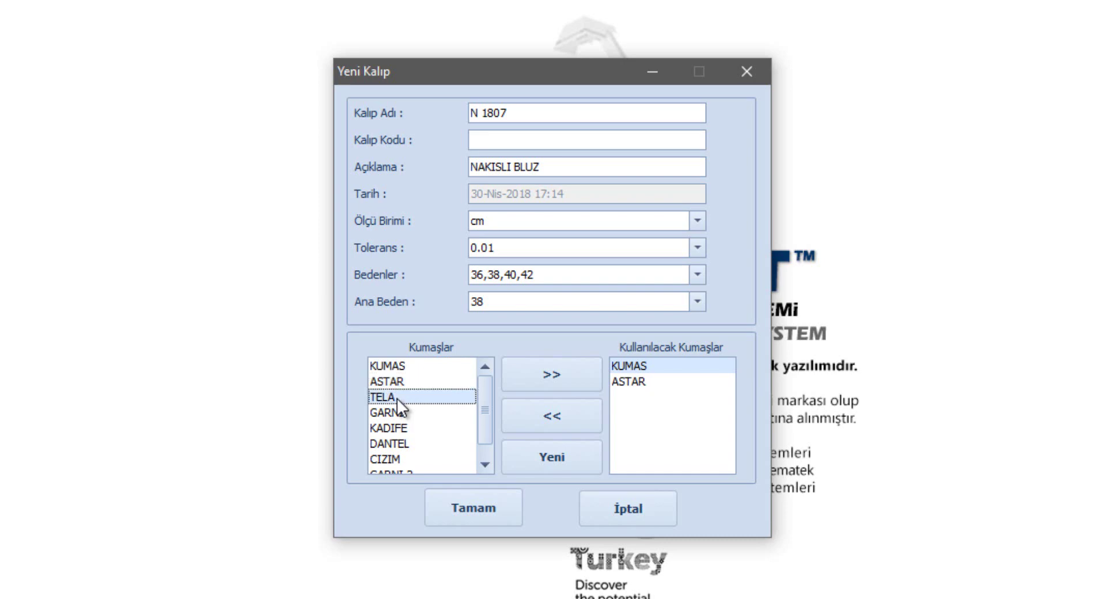
double_click(390, 457)
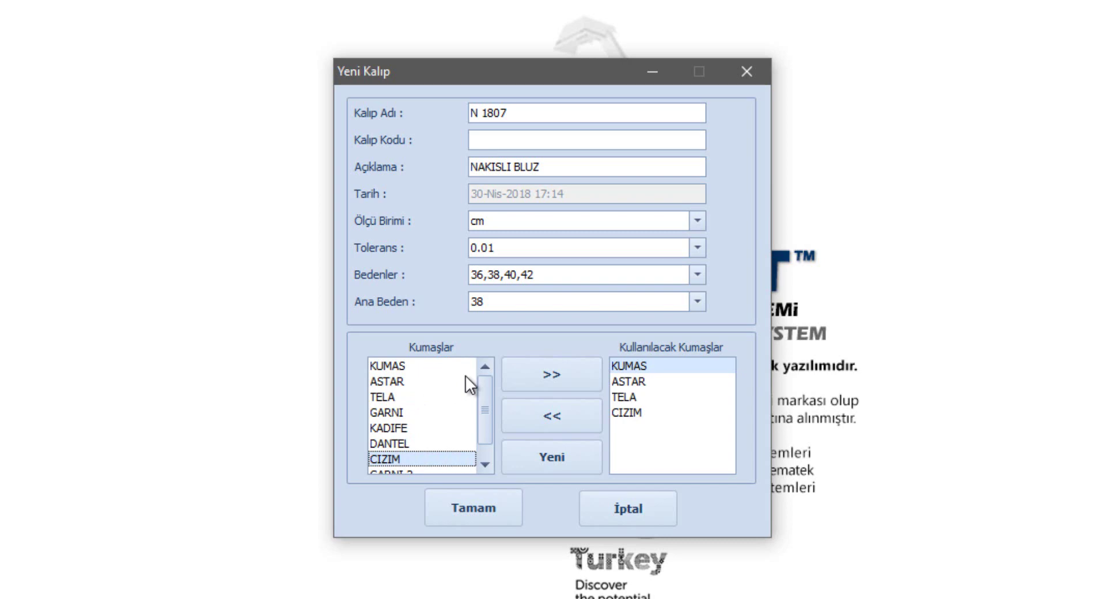
Create a new fabric named TUL, then confirm creation of pattern N 1807
left_click(575, 459)
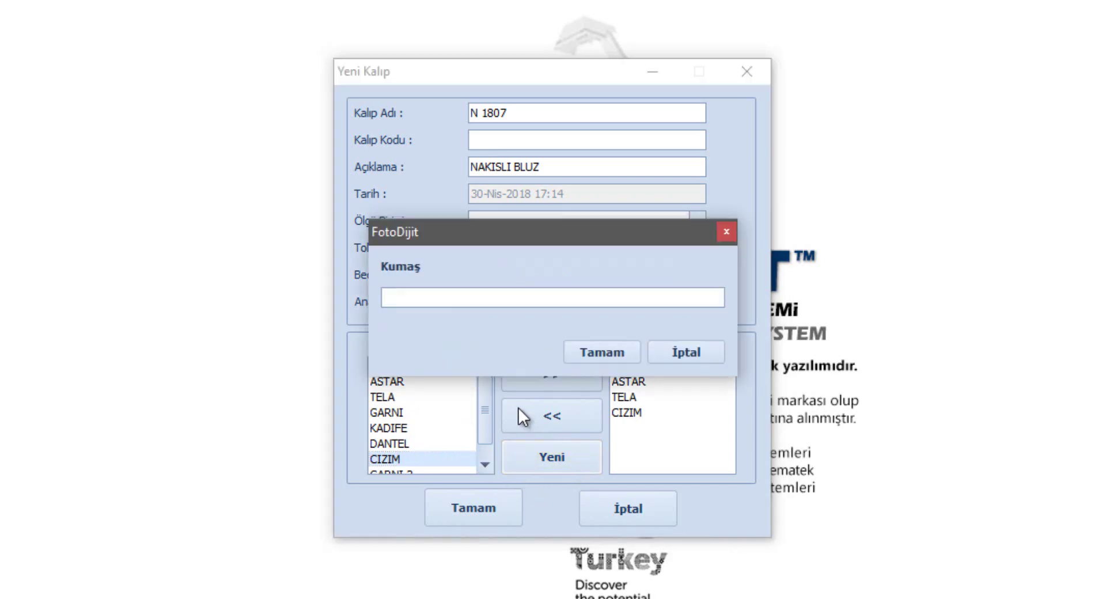
type("TU")
type("L")
left_click(586, 355)
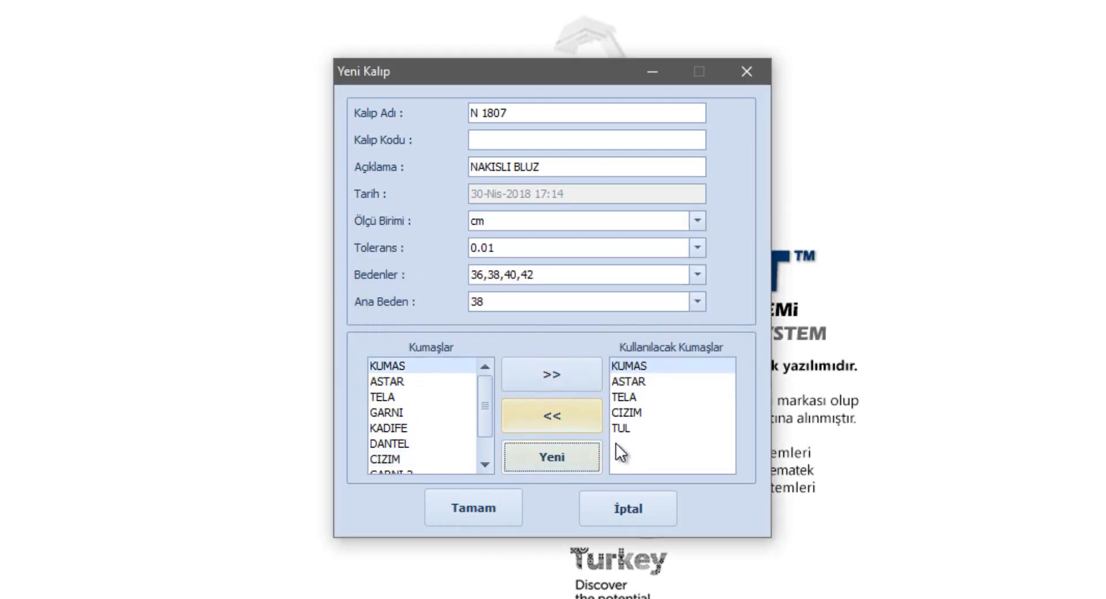
scroll(486, 431, "down", 1)
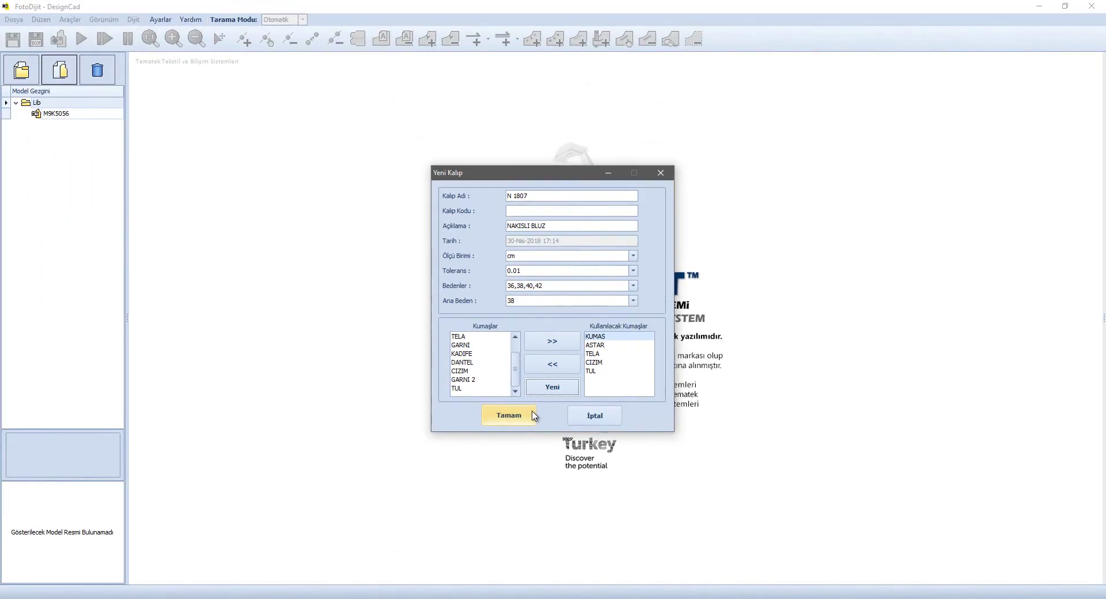
left_click(534, 414)
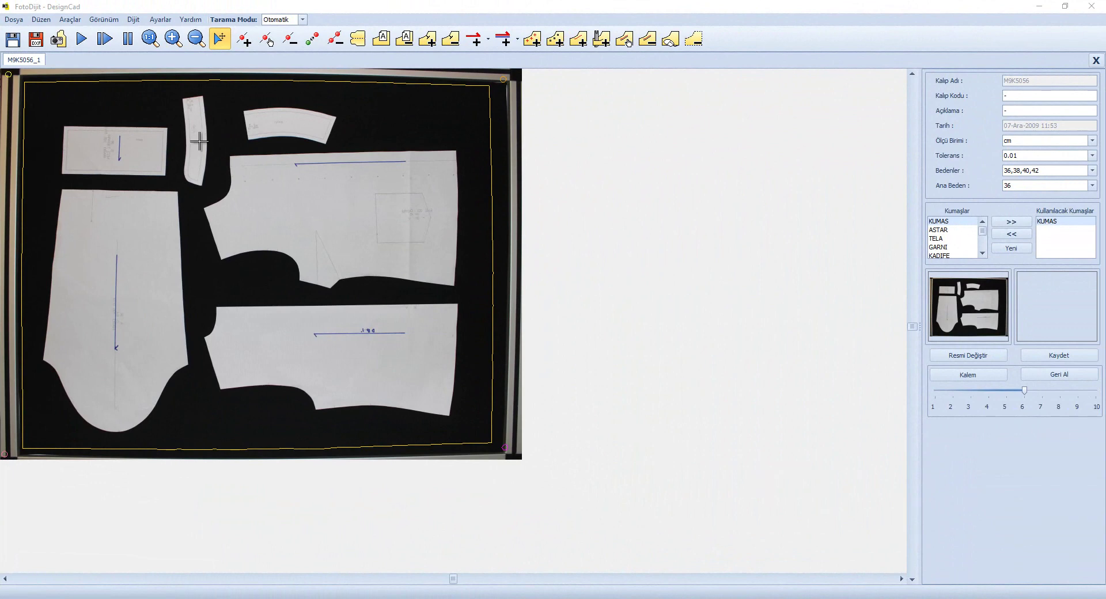
Run automatic detection so the six pieces are outlined as yeni parca1–yeni parca6
left_click(82, 46)
left_click(81, 46)
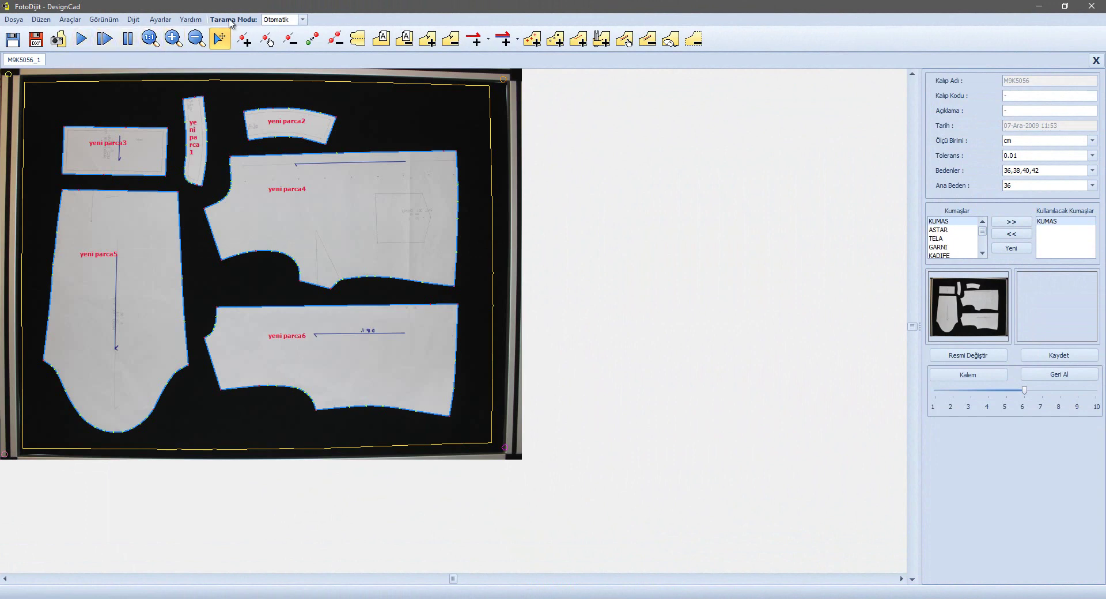
left_click(303, 20)
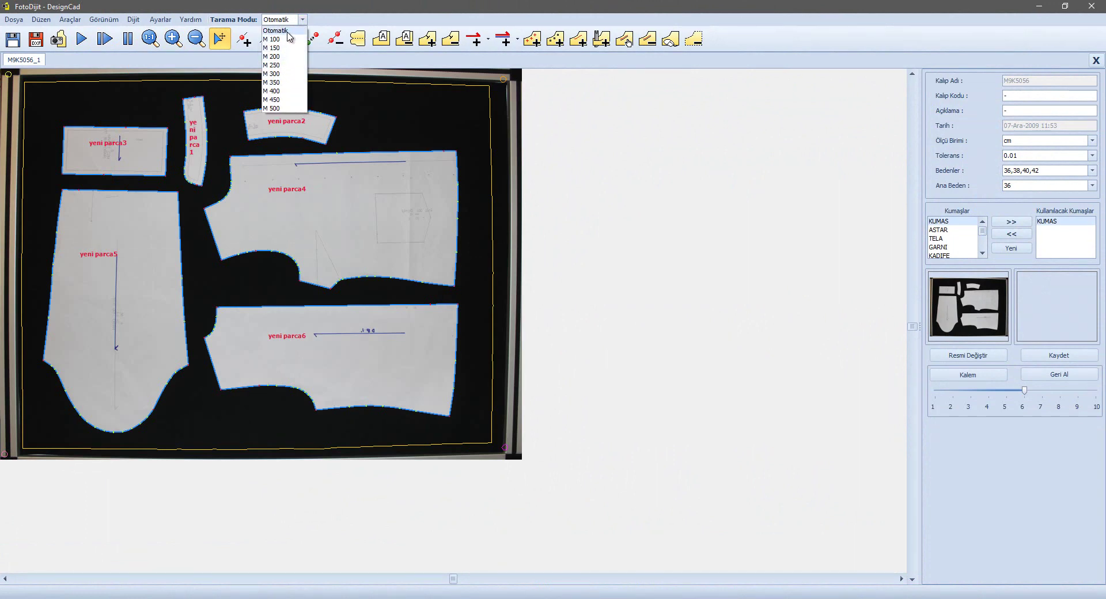
Keep the Otomatik scan mode and zoom in on yeni parca6's lower edge
left_click(286, 31)
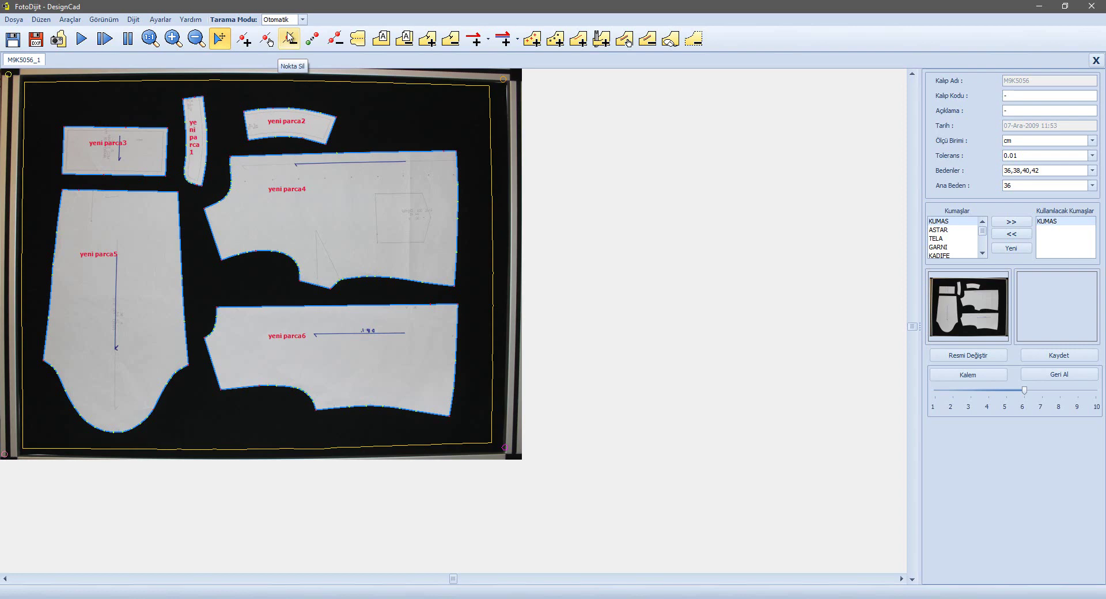
scroll(227, 404, "up", 2)
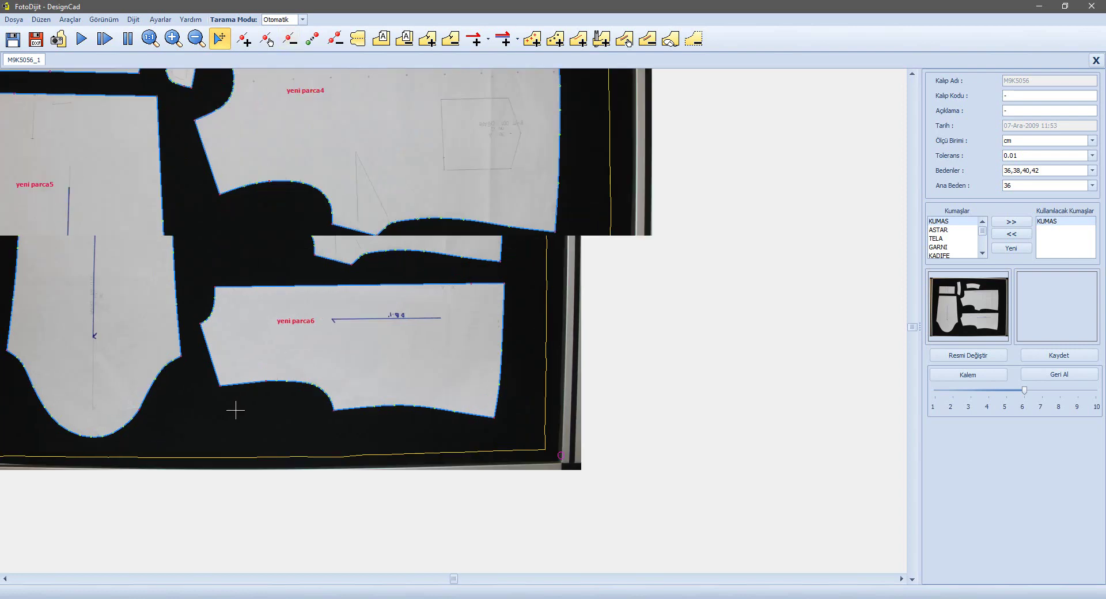
scroll(251, 405, "up", 1)
scroll(253, 402, "up", 1)
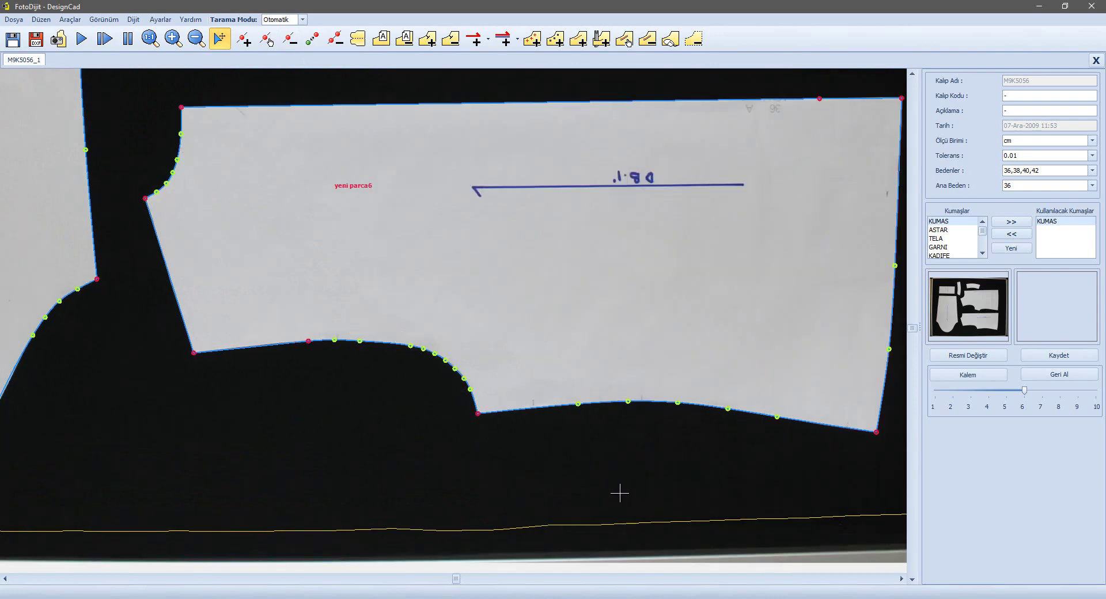
scroll(620, 493, "up", 1)
scroll(617, 494, "up", 2)
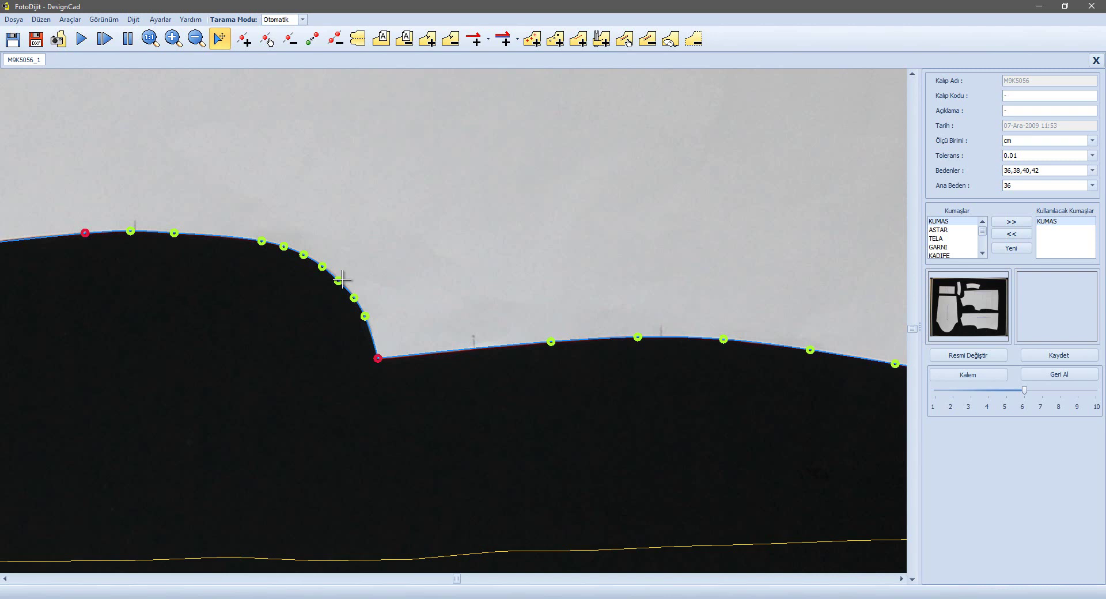
Try the point-editing tool, return to selection, and pan to yeni parca4 and yeni parca5
left_click(268, 40)
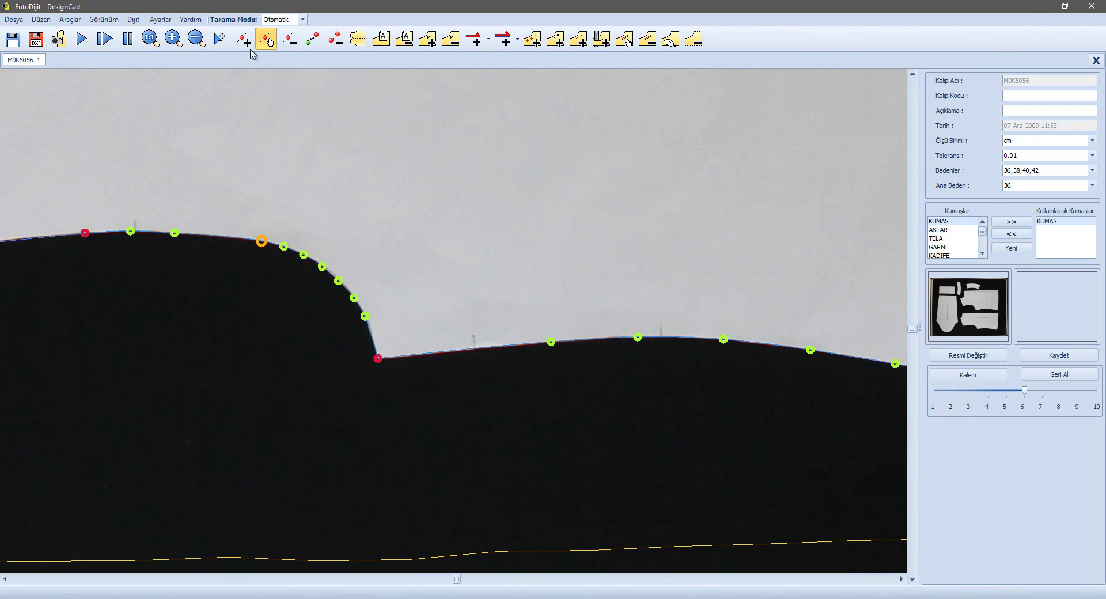
left_click(227, 42)
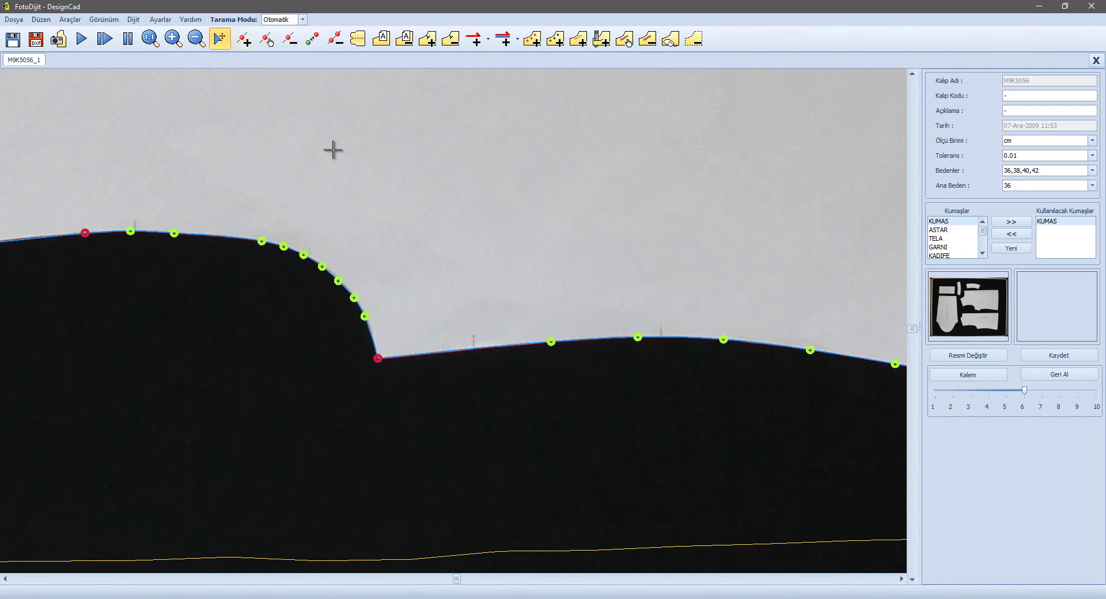
scroll(342, 164, "down", 2)
scroll(343, 167, "down", 2)
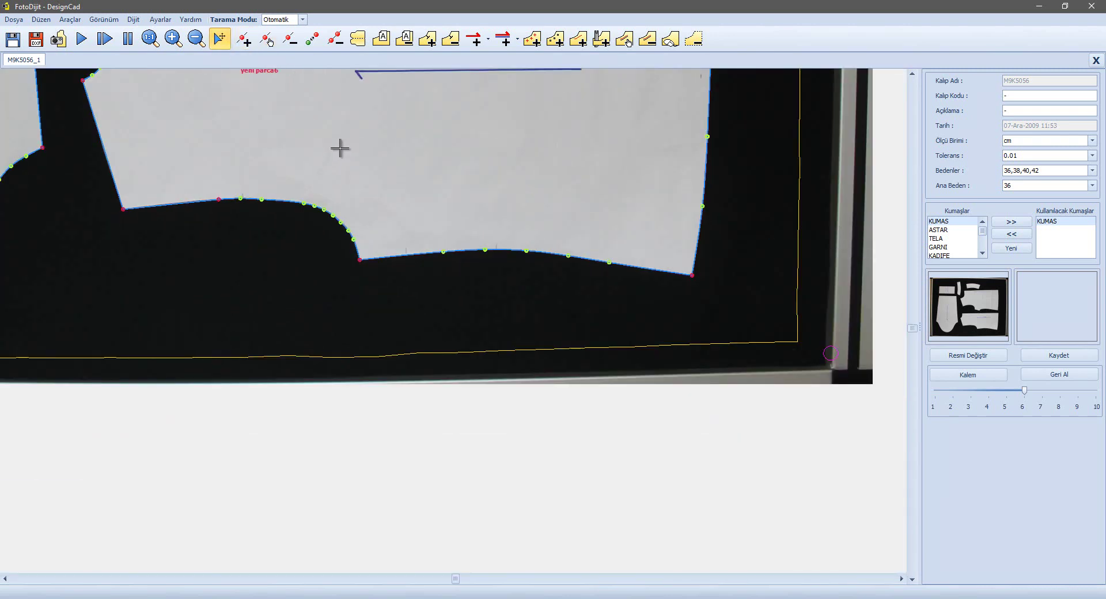
scroll(342, 149, "down", 2)
mouse_move(345, 152)
left_mouse_down()
mouse_move(390, 316)
mouse_move(462, 502)
left_mouse_up()
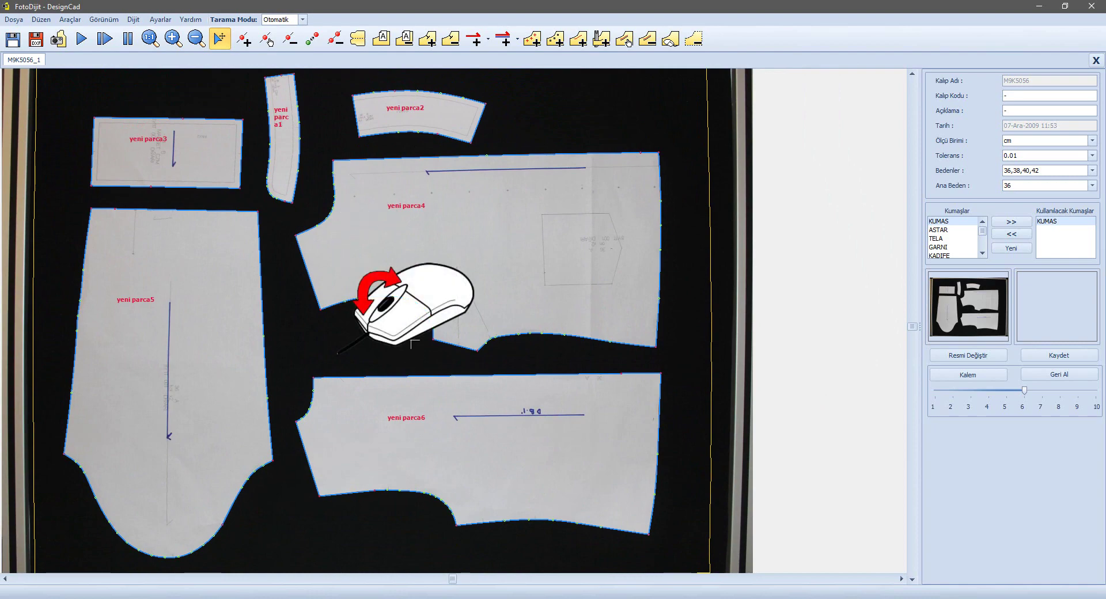
Zoom in on the curved lower edge of yeni parca4, just above yeni parca6
scroll(409, 334, "up", 2)
scroll(409, 334, "up", 1)
scroll(428, 316, "up", 2)
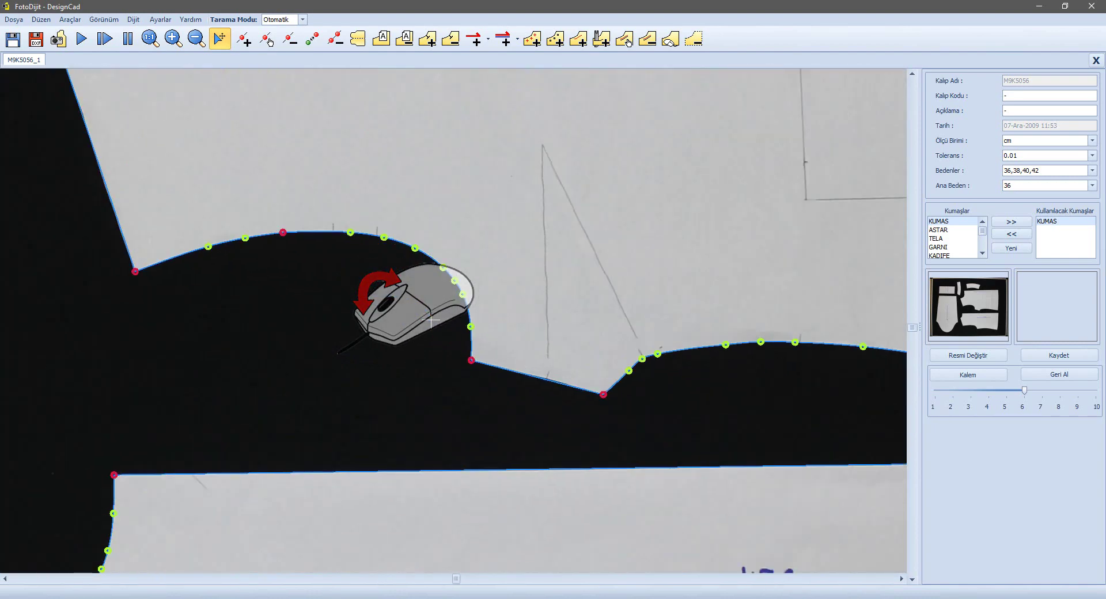
scroll(428, 315, "down", 1)
scroll(428, 316, "down", 2)
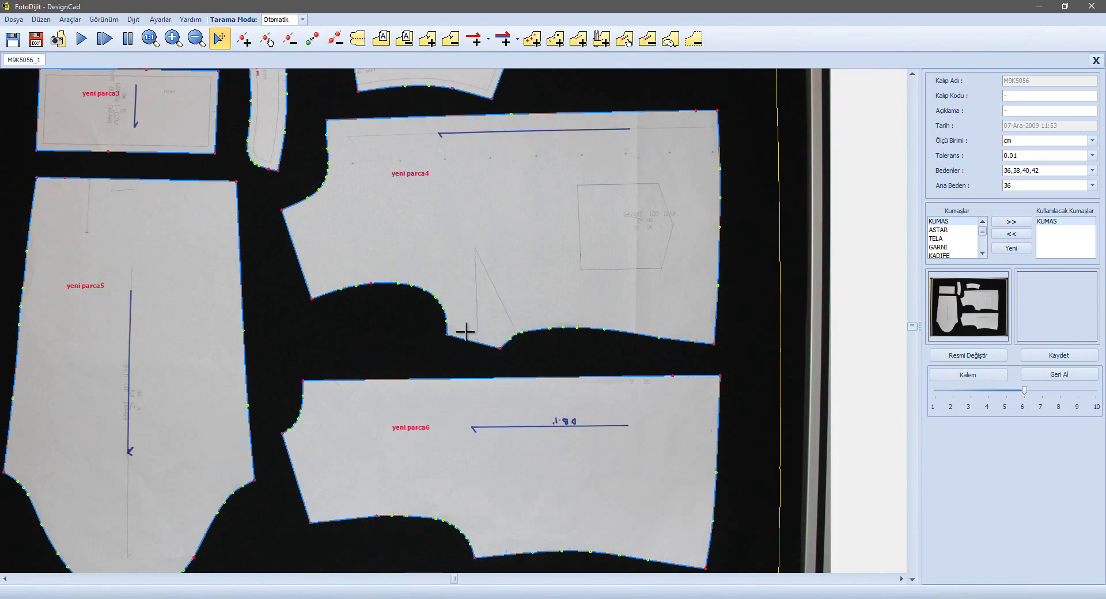
scroll(493, 363, "up", 2)
scroll(488, 368, "up", 1)
scroll(430, 323, "up", 1)
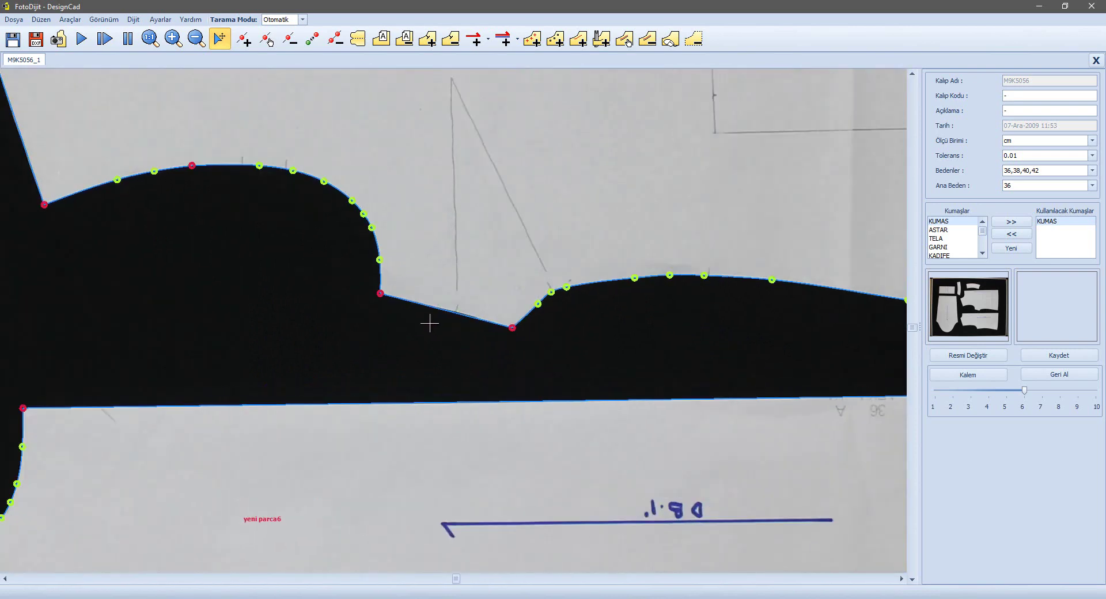
scroll(427, 324, "up", 1)
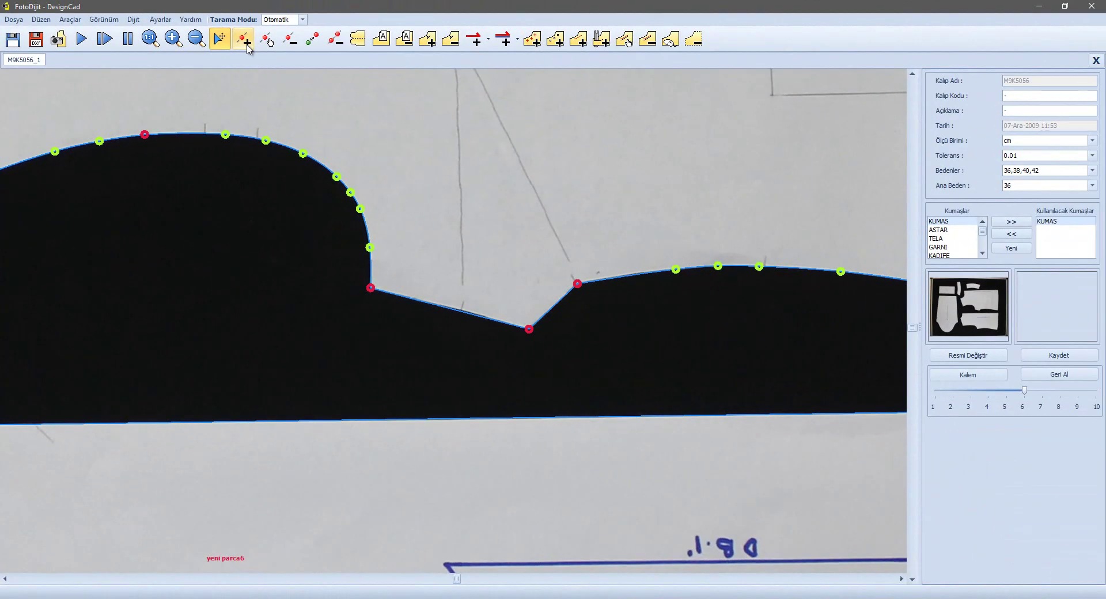
Add a corner point on the straight stretch of yeni parca4's edge and shift a curve point slightly left
left_click(244, 41)
left_click(462, 310)
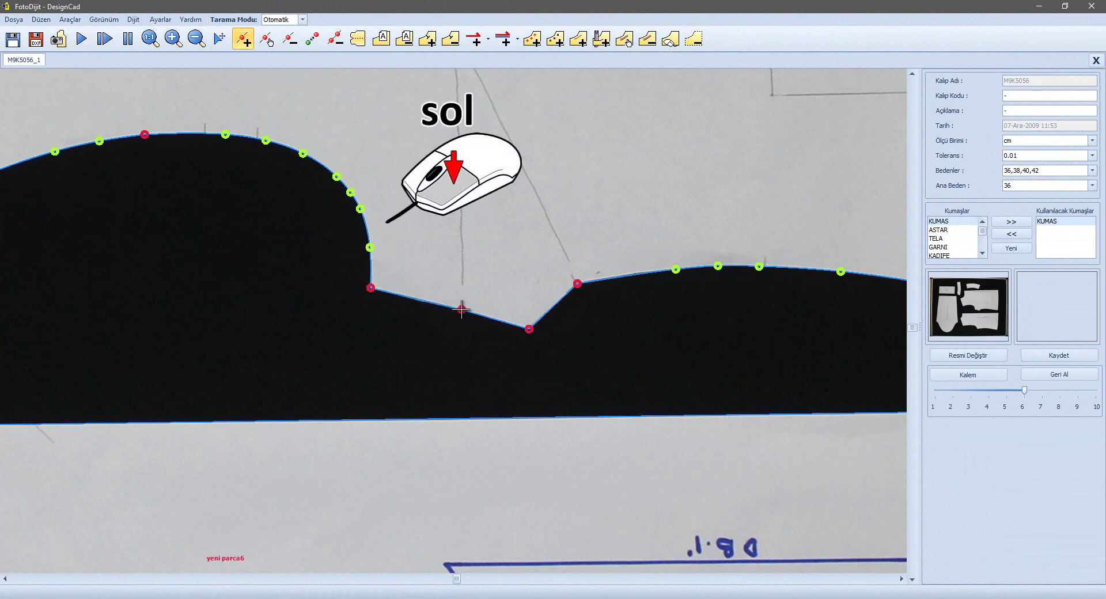
right_click(618, 278)
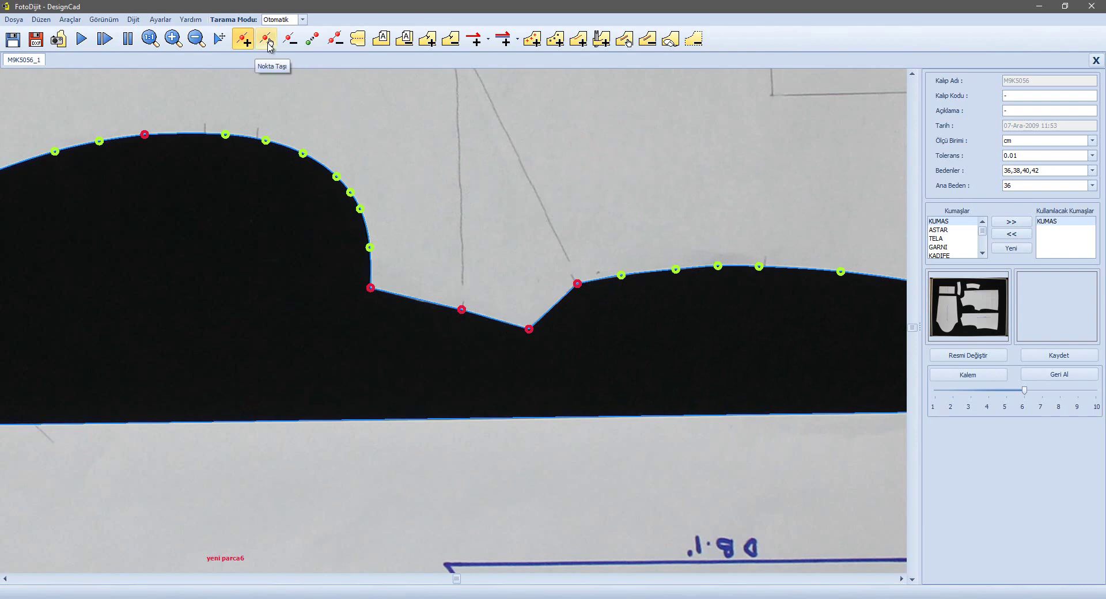
left_click(268, 43)
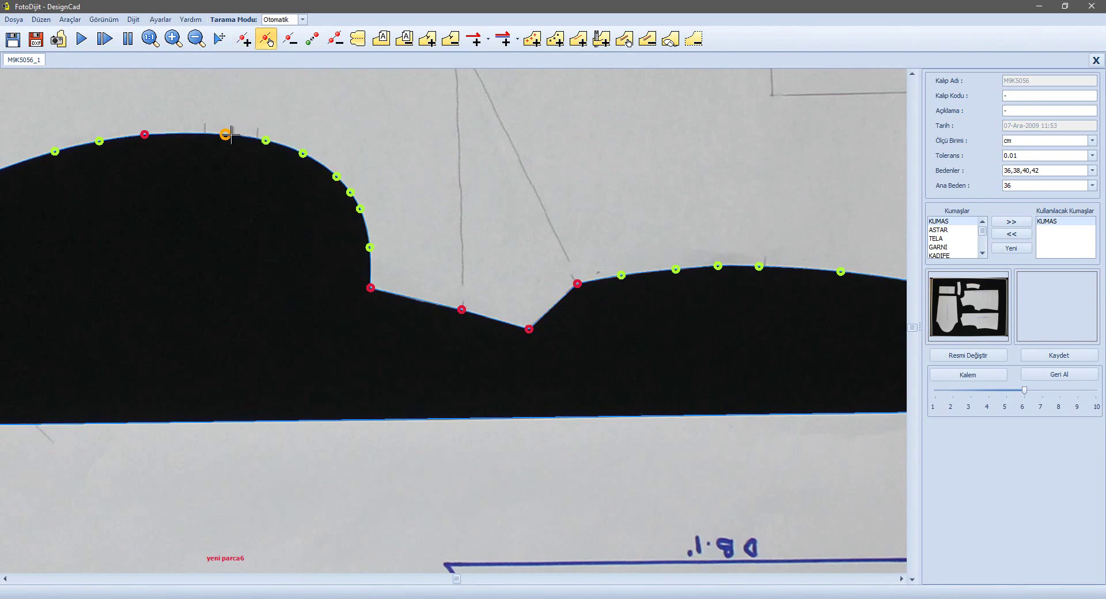
left_click_drag(231, 134, 209, 133)
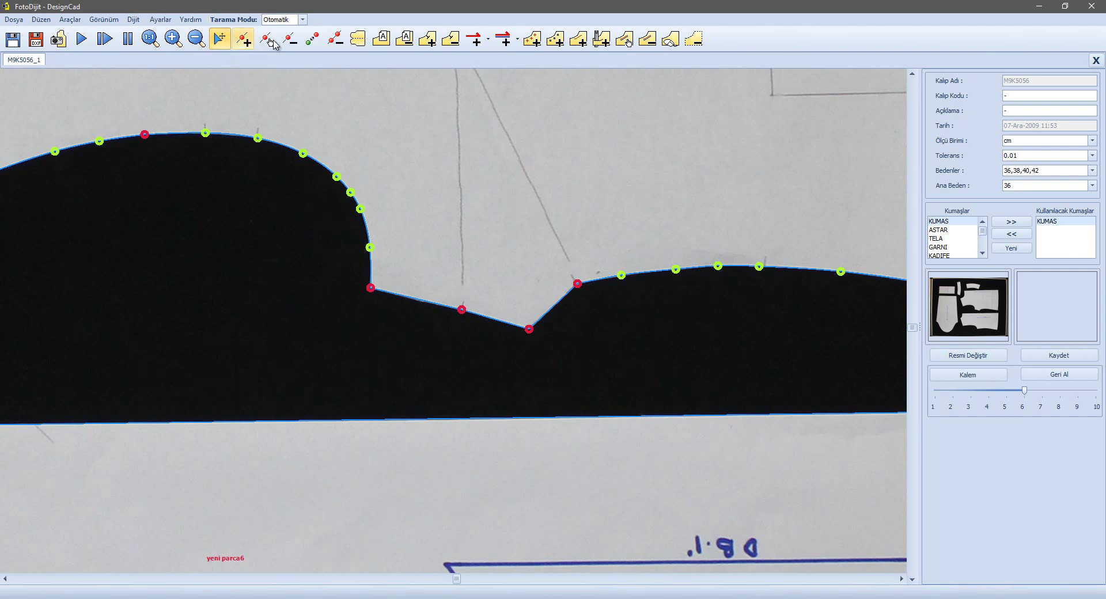
Delete three surplus points along the curved edge, then convert a corner point to a curve point
left_click(289, 44)
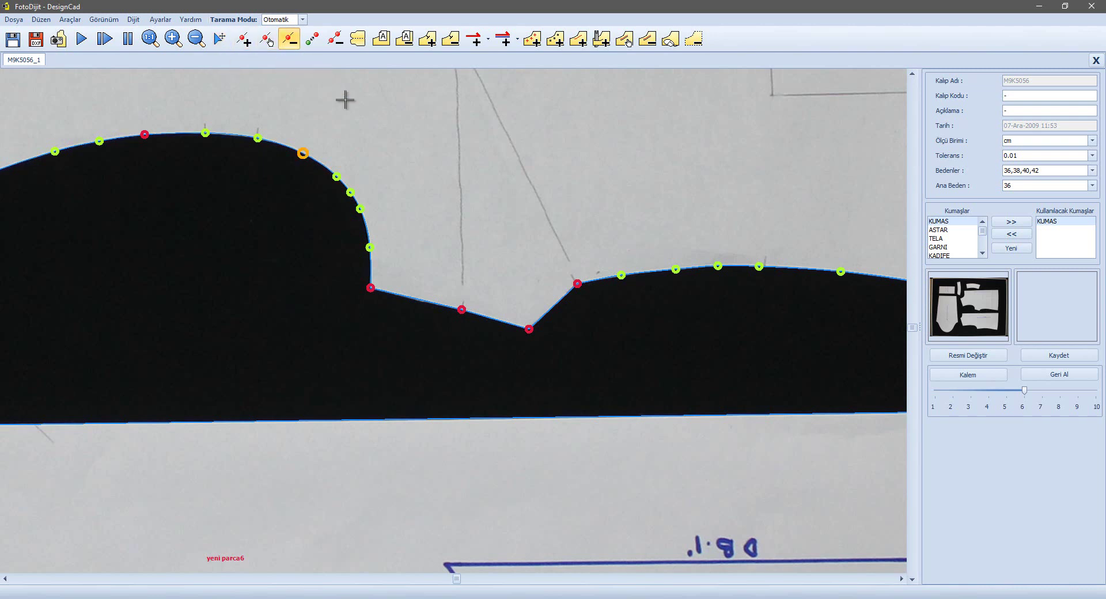
left_click(674, 294)
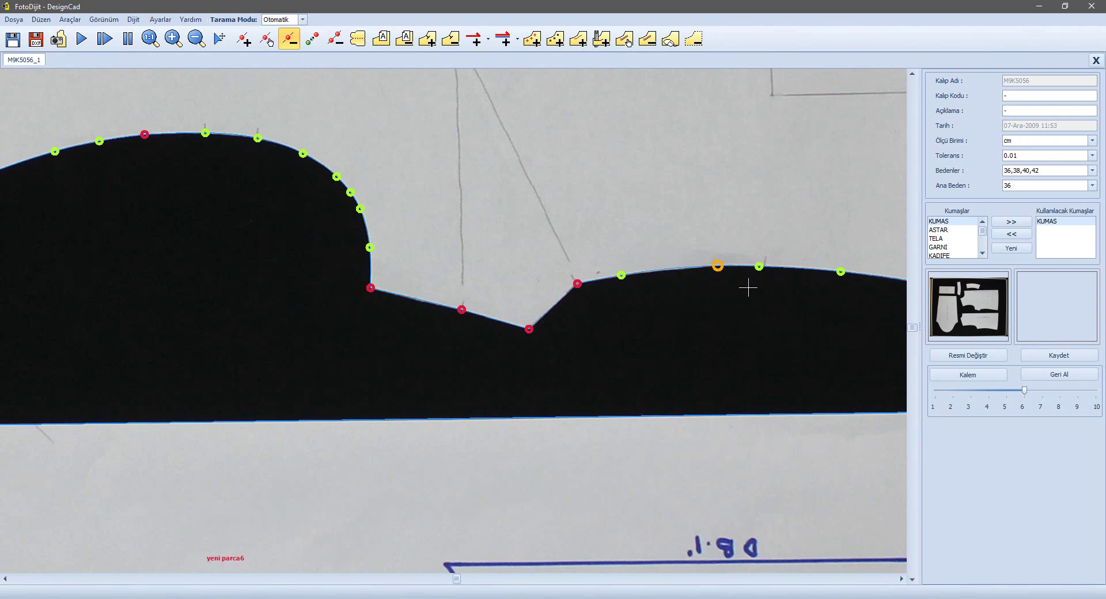
left_click(816, 297)
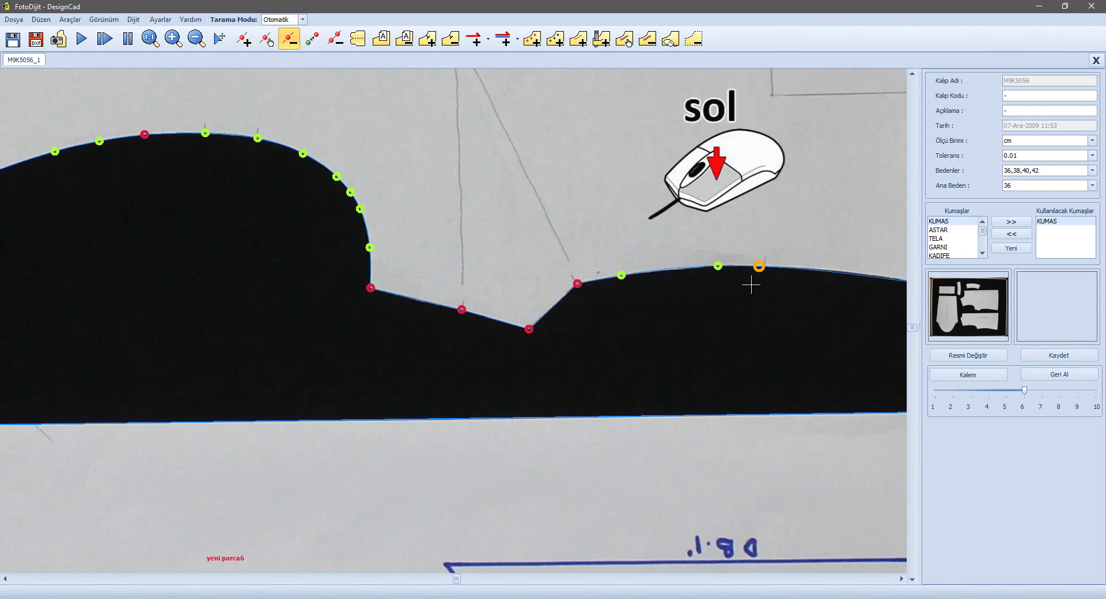
left_click(375, 180)
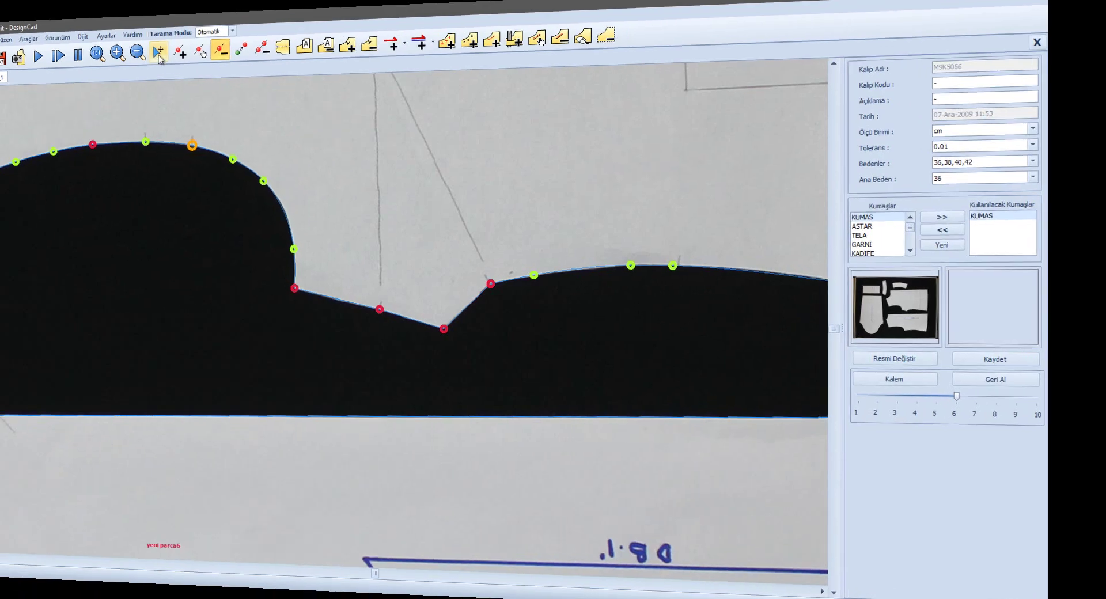
left_click(220, 39)
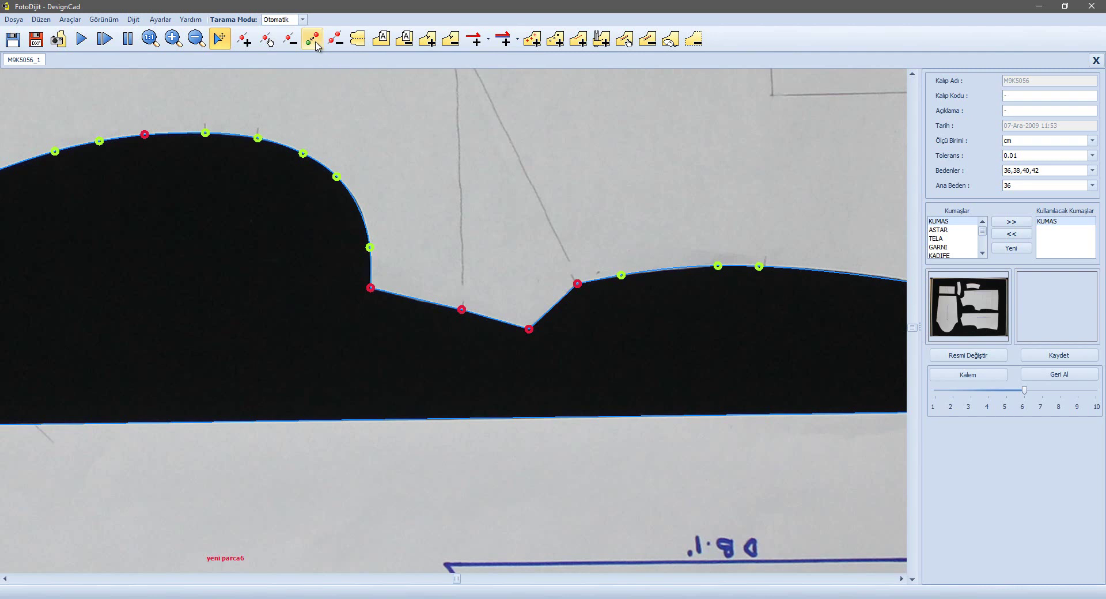
left_click(316, 43)
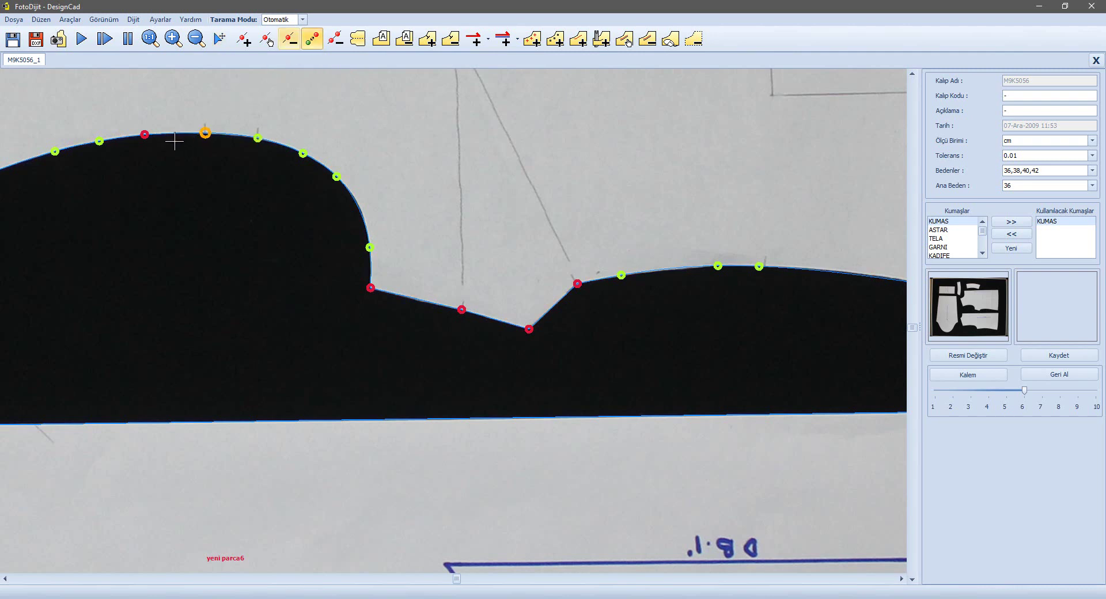
left_click(147, 138)
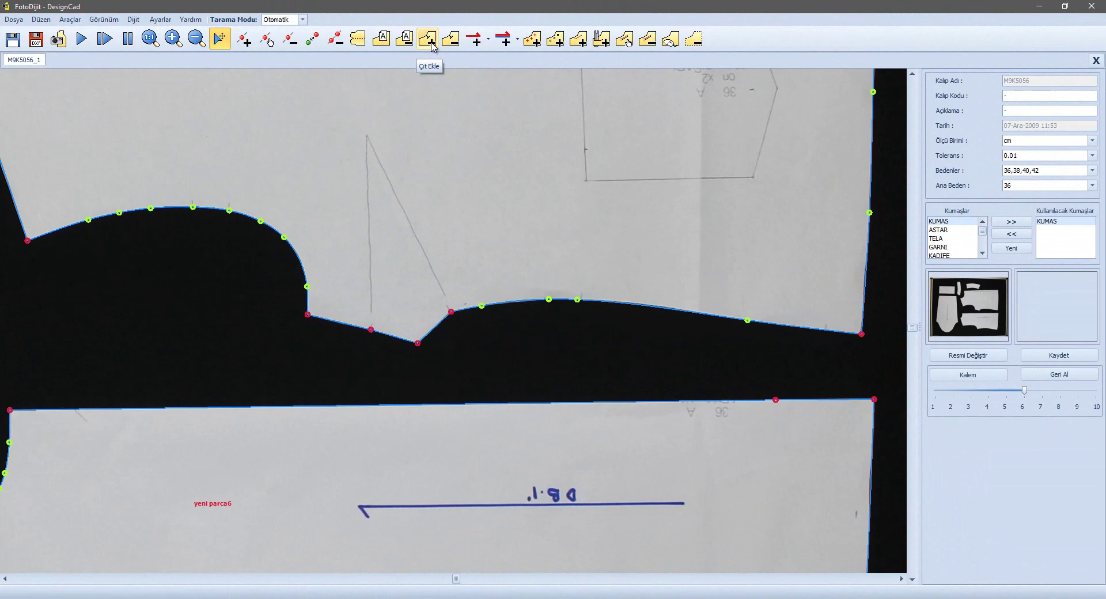
Notch both dip corners and the curve top, undoing a misplaced notch and deleting an extra one
left_click(432, 46)
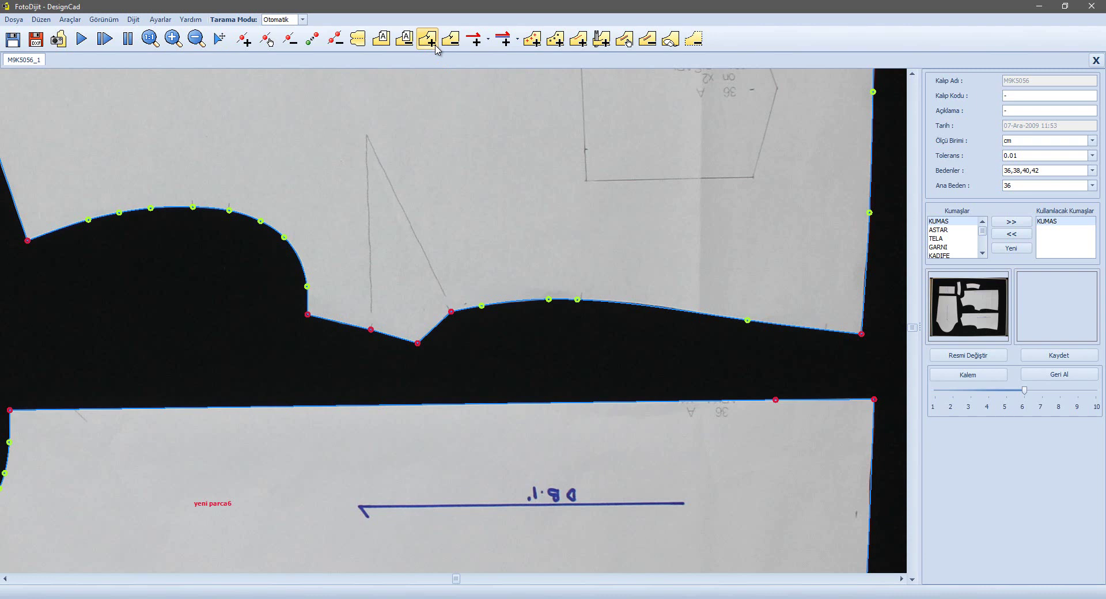
left_click(371, 329)
key("ctrl+z")
key("ctrl+z")
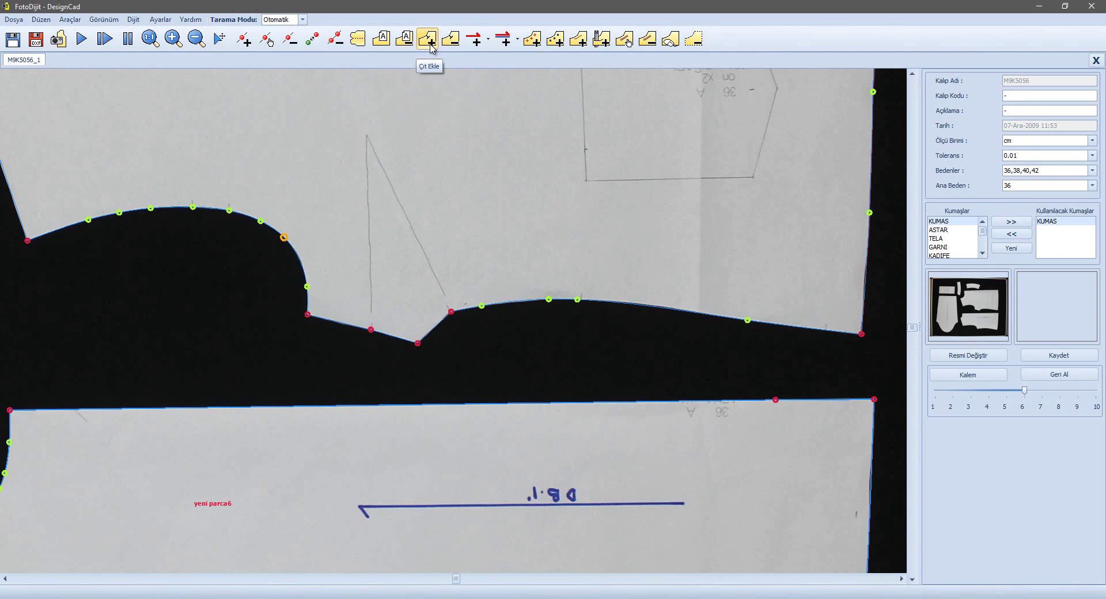
left_click(430, 45)
left_click(372, 330)
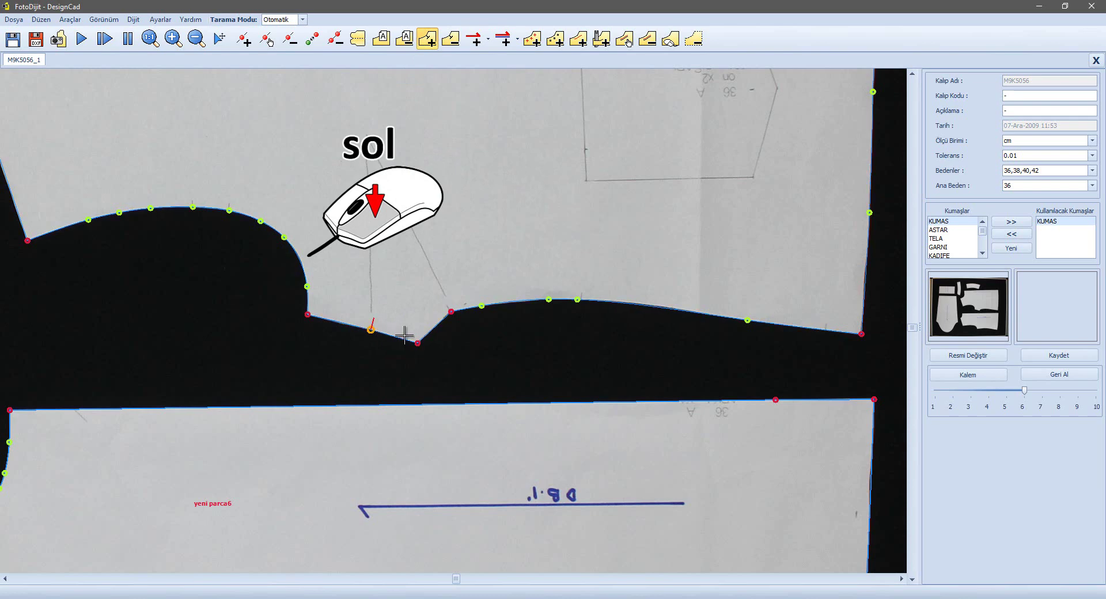
left_click(451, 312)
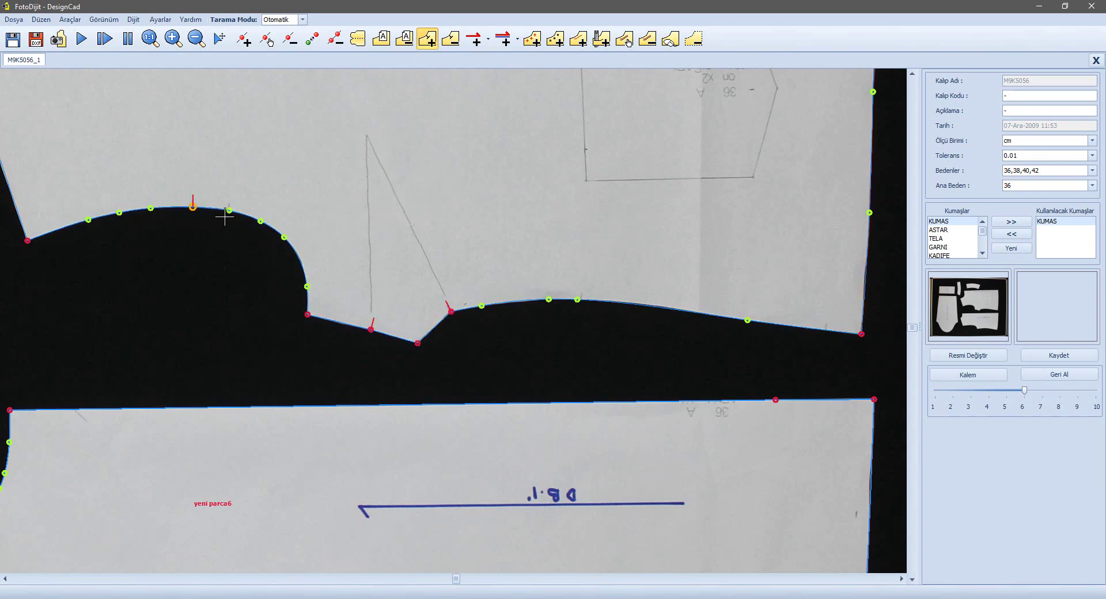
left_click(229, 217)
left_click(220, 39)
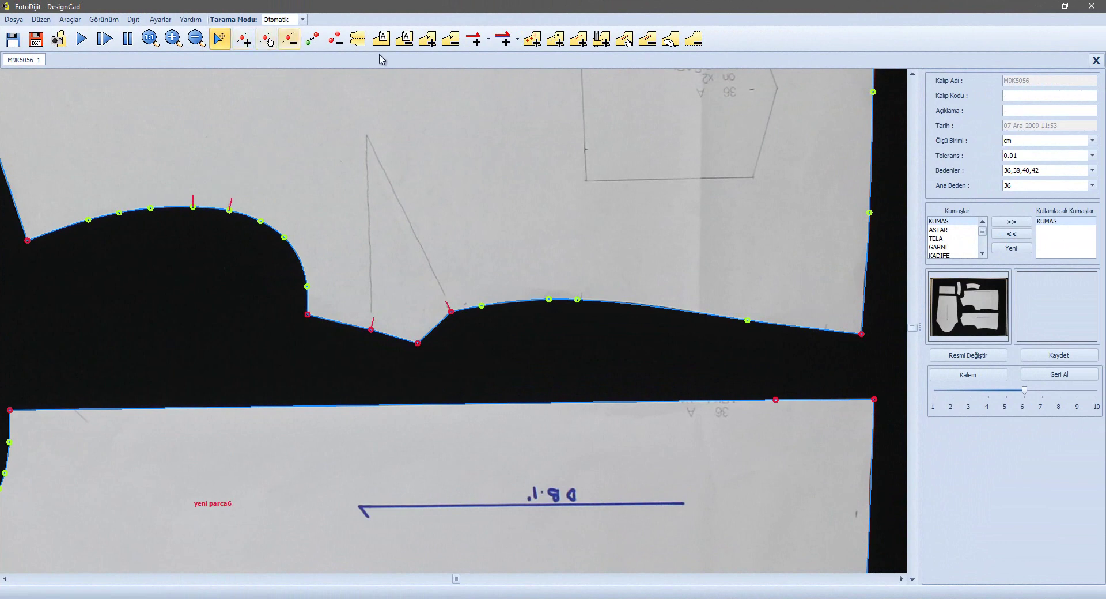
left_click(453, 42)
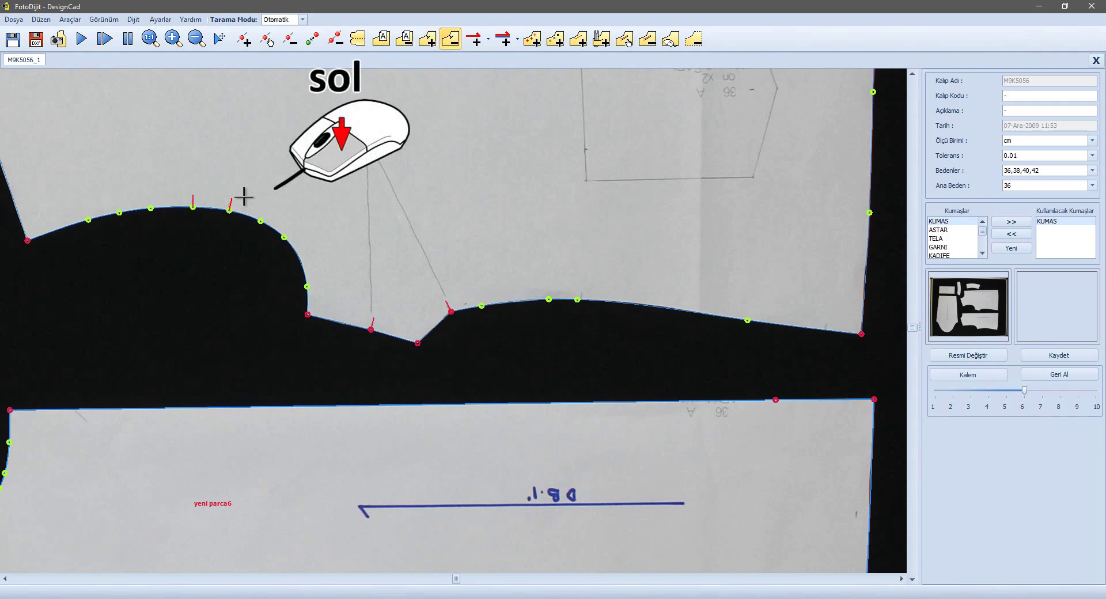
left_click(244, 197)
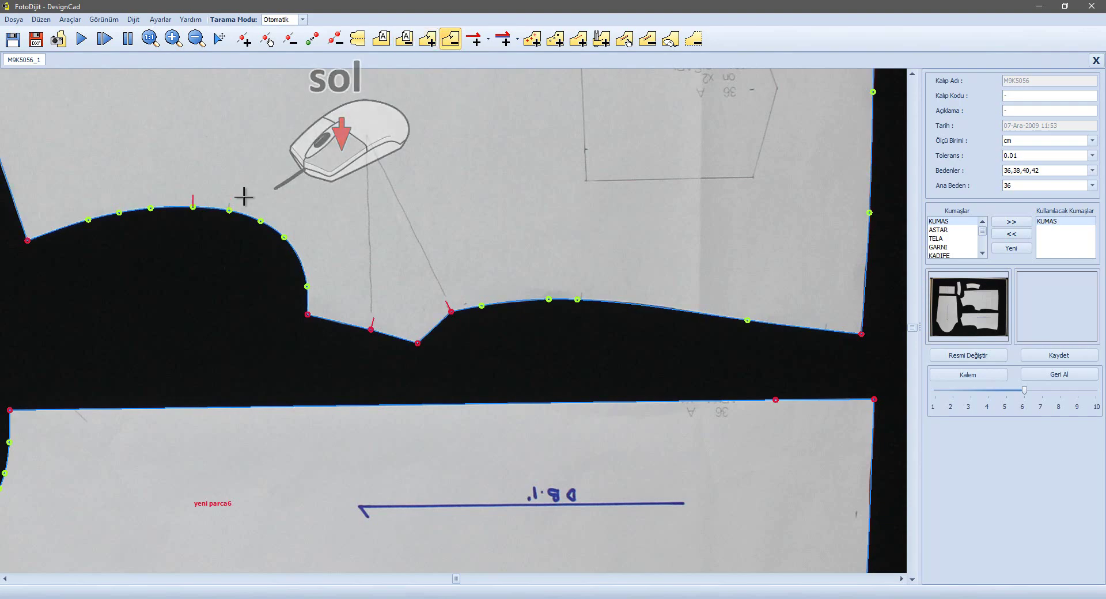
left_click(220, 41)
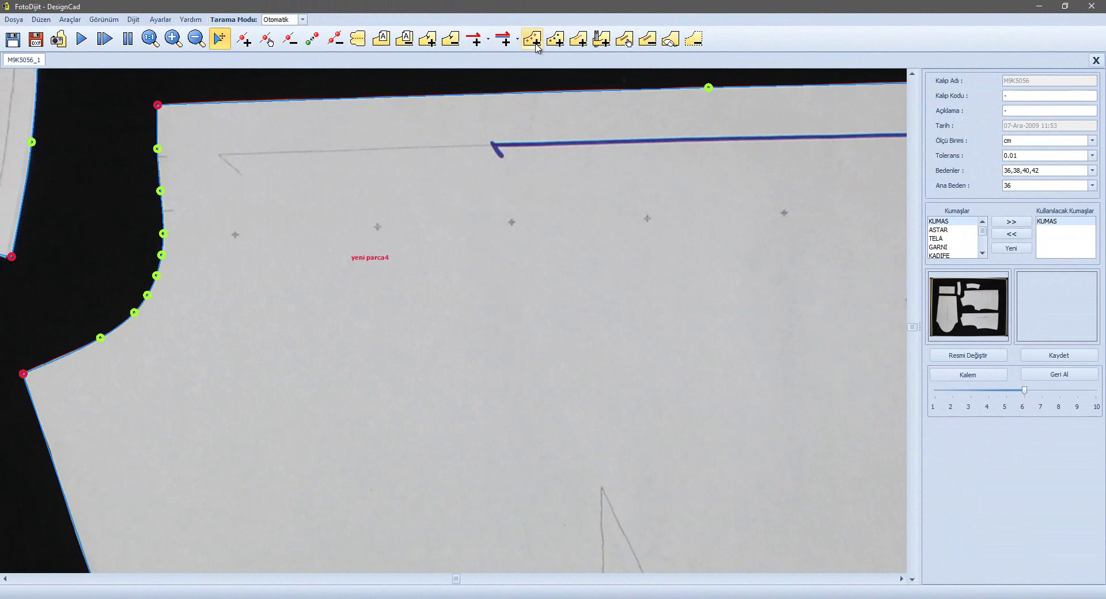
Place inner points on the three pencilled cross marks across yeni parca4
left_click(533, 41)
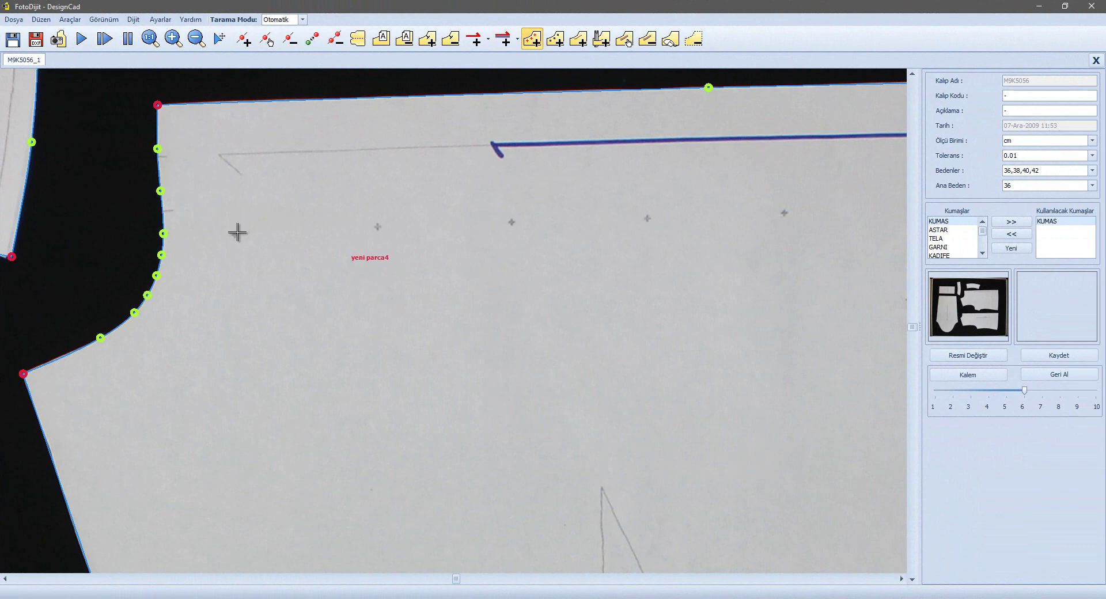
left_click(237, 235)
left_click(512, 221)
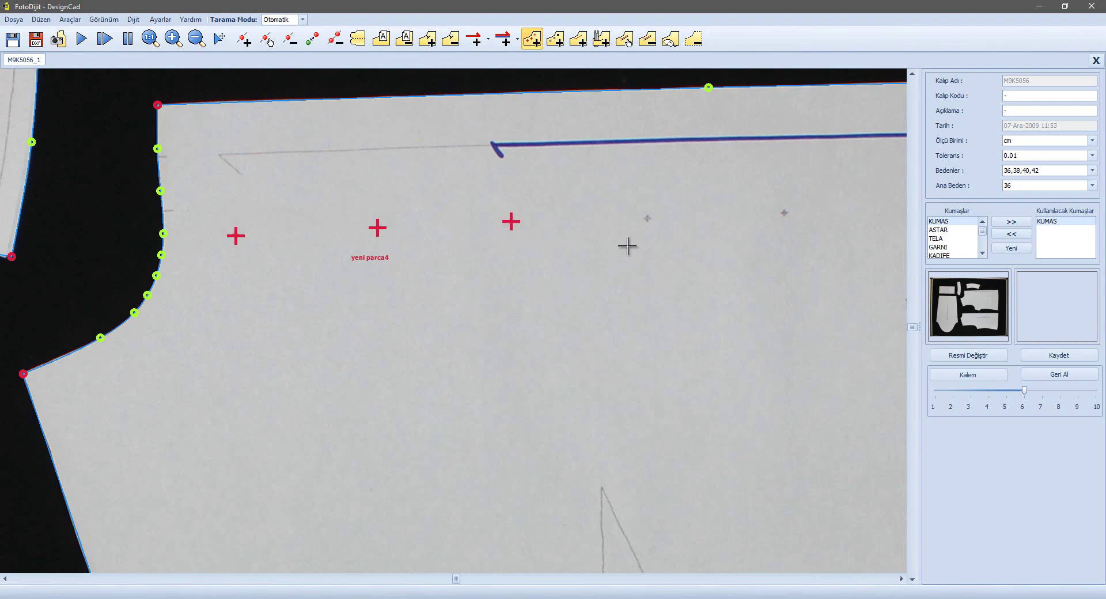
left_click(647, 218)
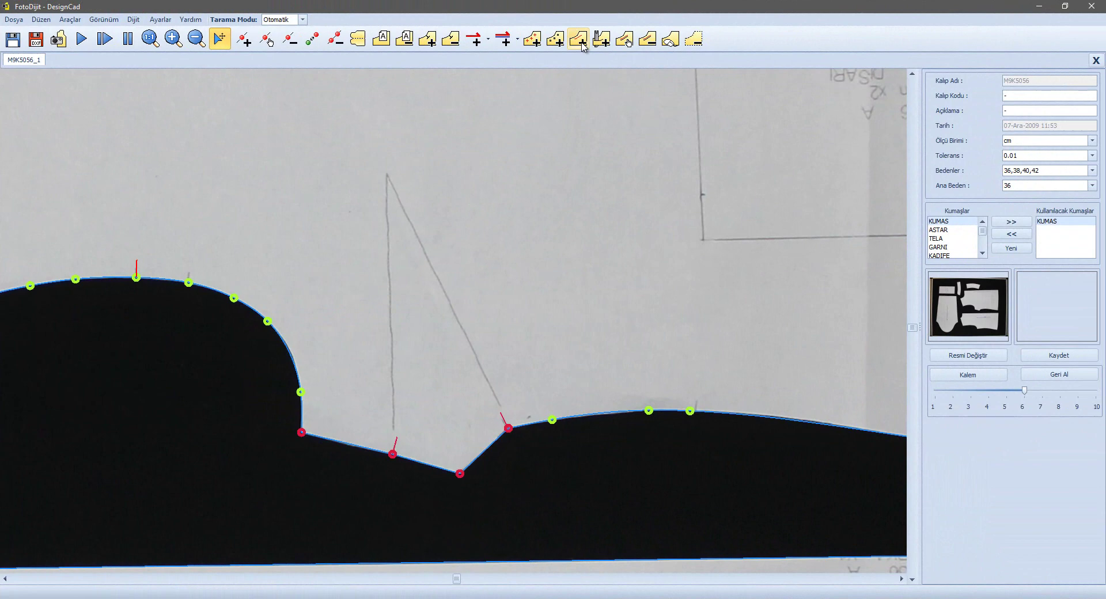
Trace the dart as an internal line through both bases and apex, aligning the apex with the drawn tip
left_click(581, 45)
left_click(394, 428)
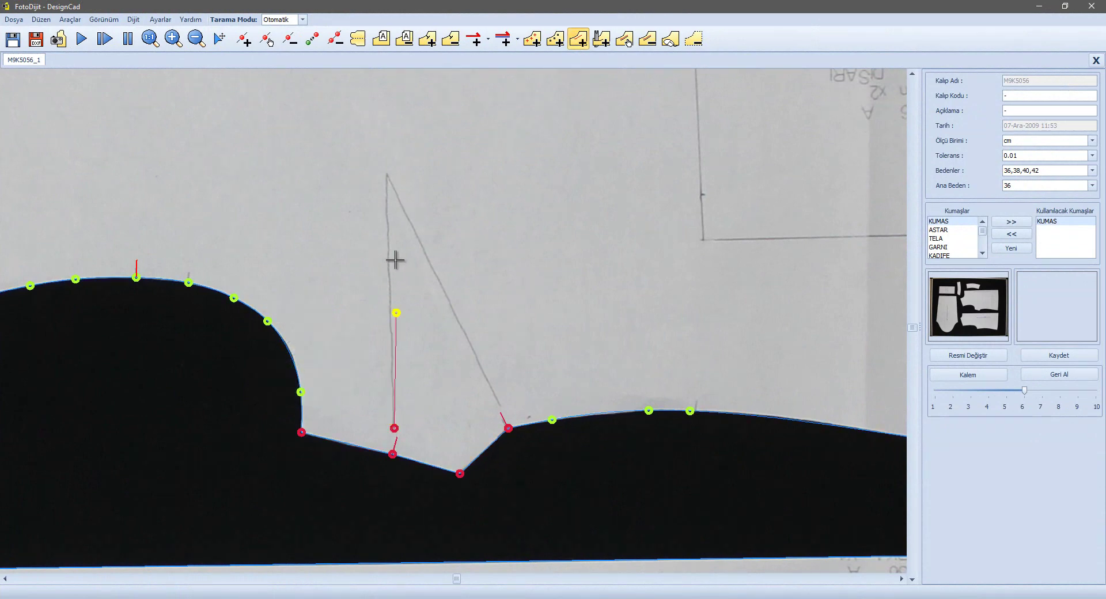
left_click(385, 169)
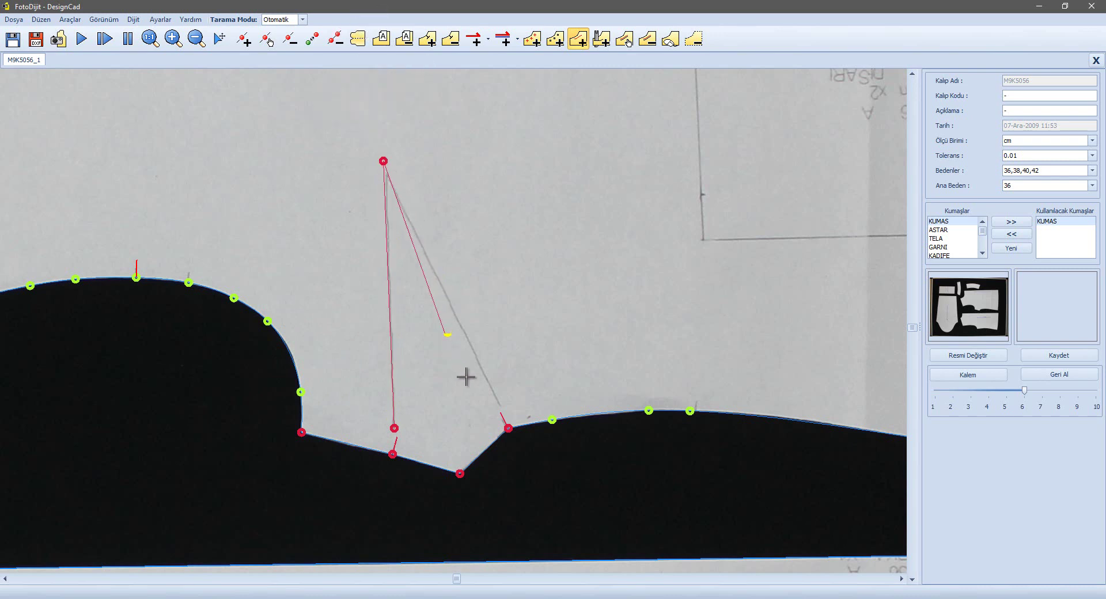
left_click(501, 406)
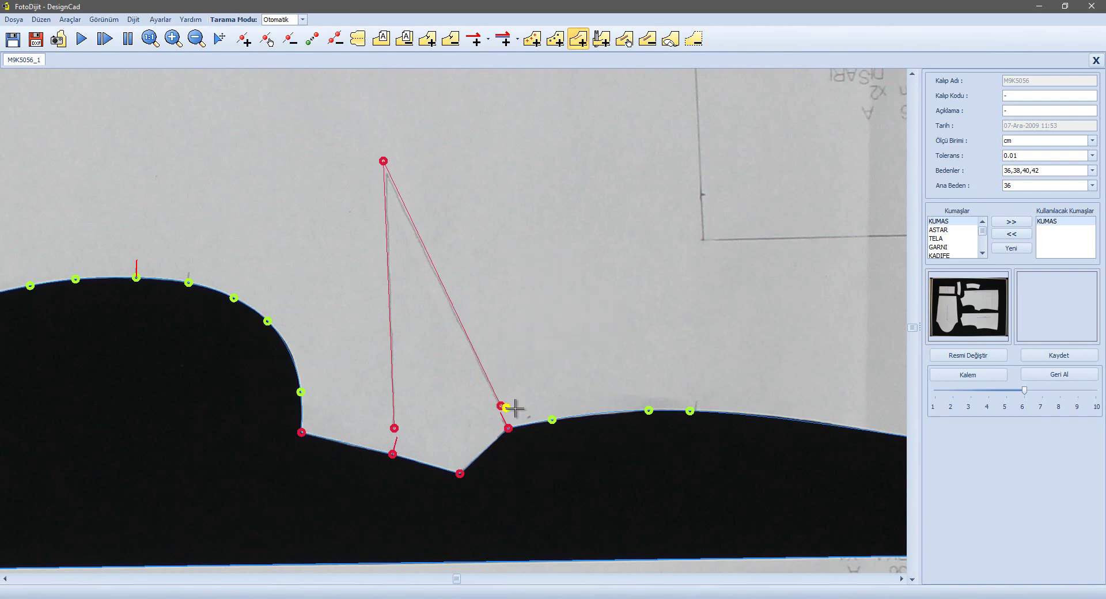
key("Return")
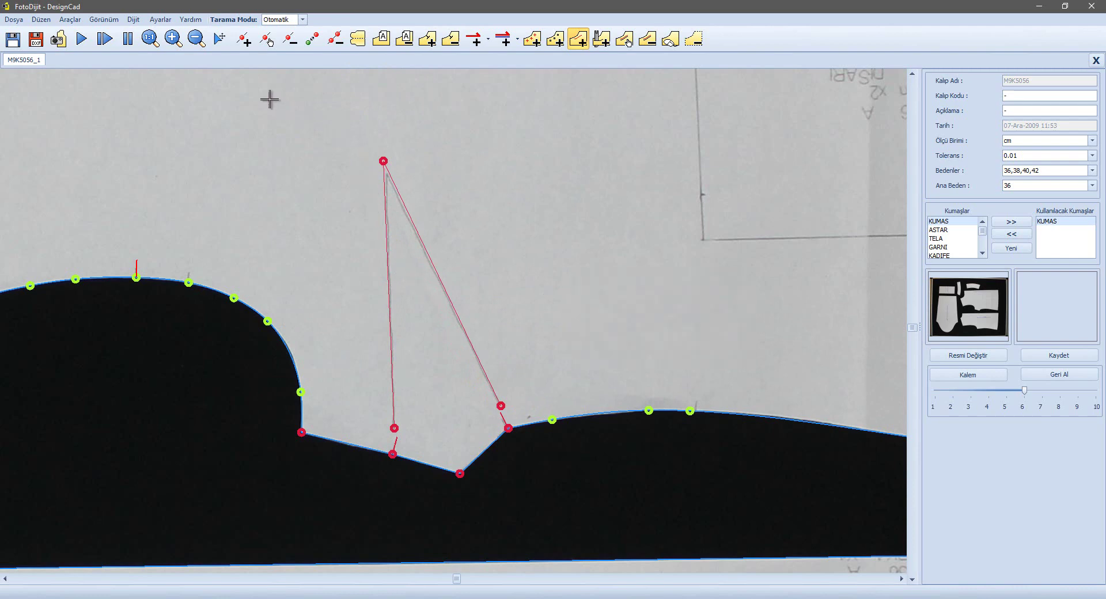
left_click(268, 41)
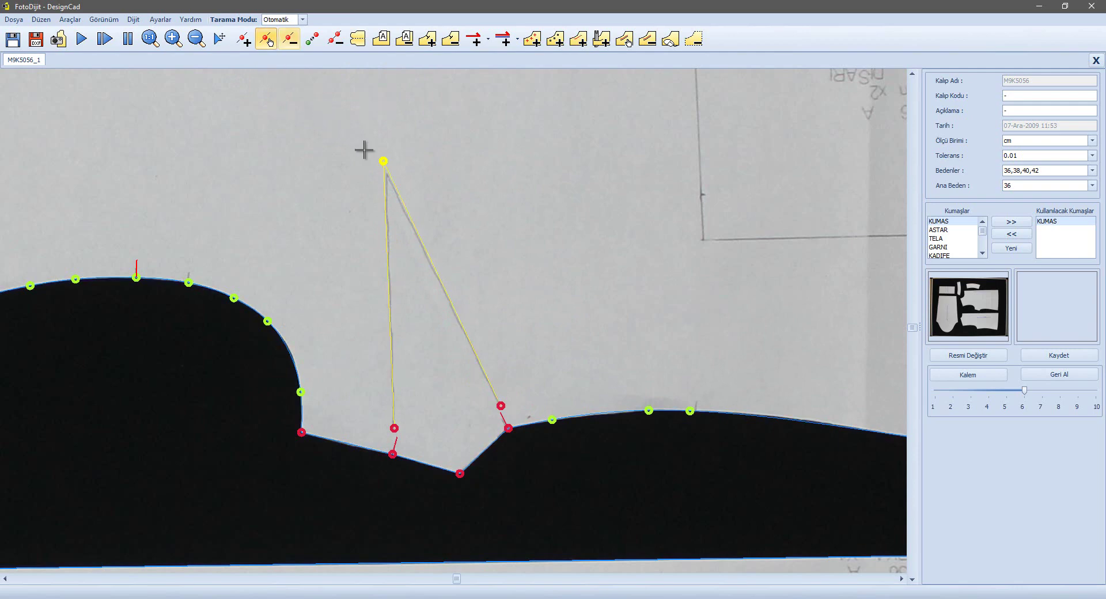
left_click_drag(384, 167, 388, 174)
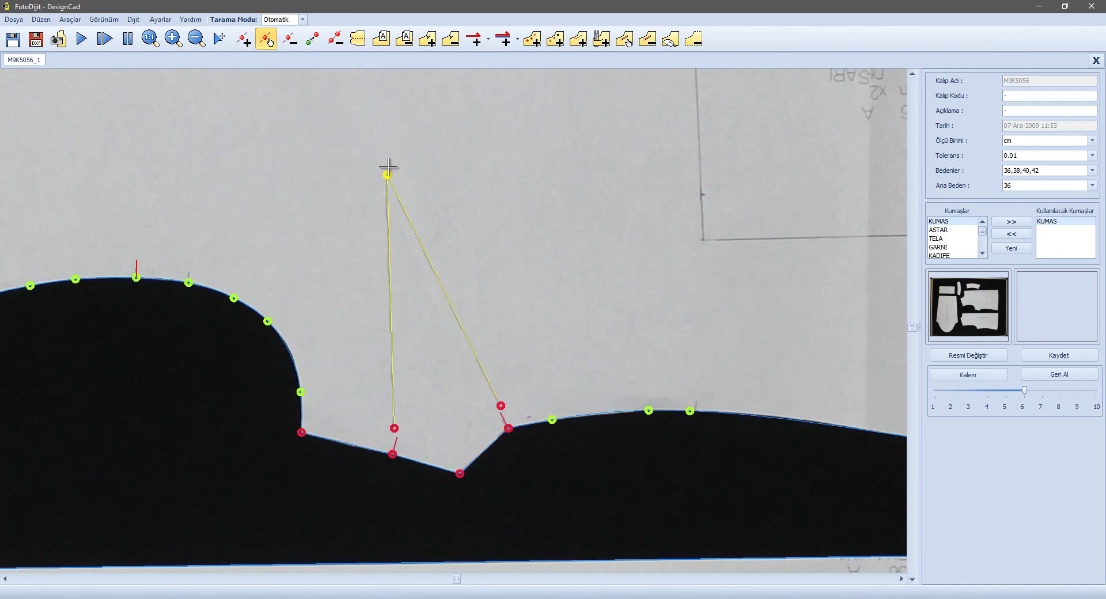
left_click(219, 38)
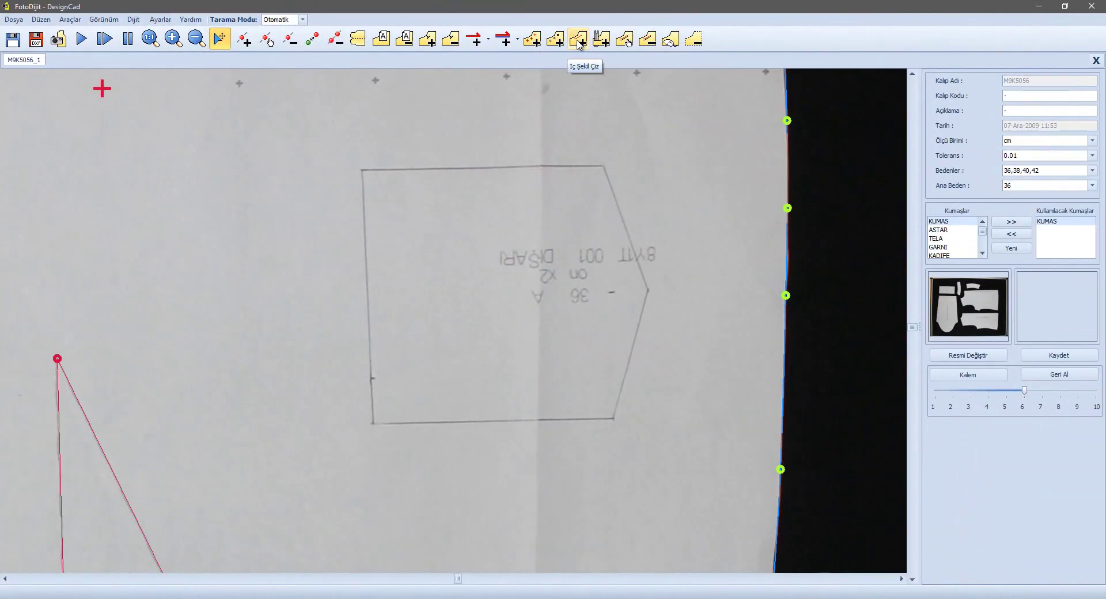
Trace a five-point internal outline around the printed size label box
left_click(578, 40)
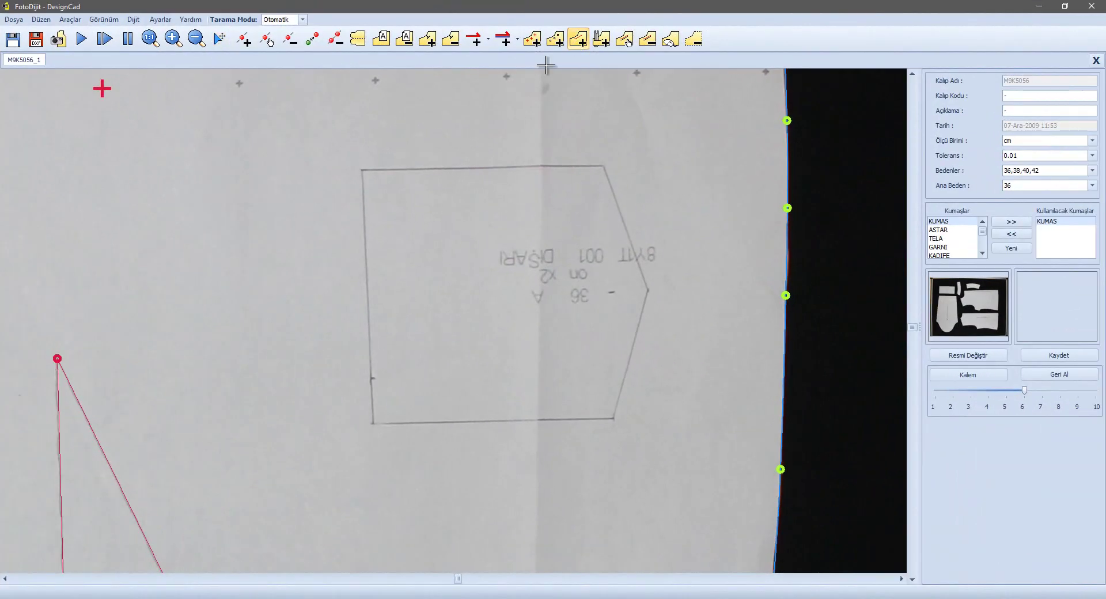
left_click(363, 169)
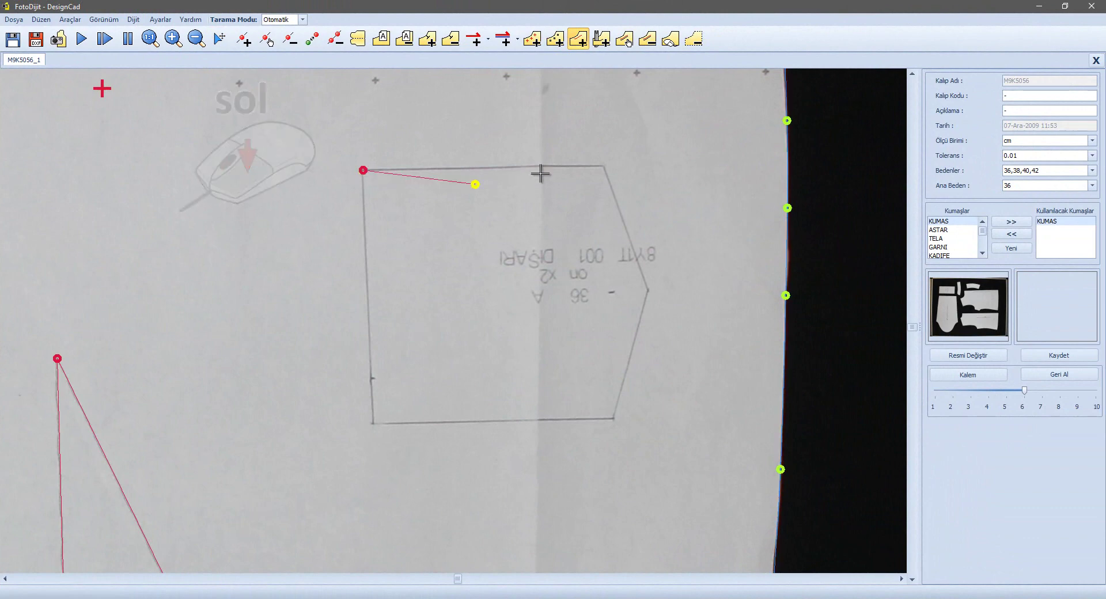
left_click(600, 165)
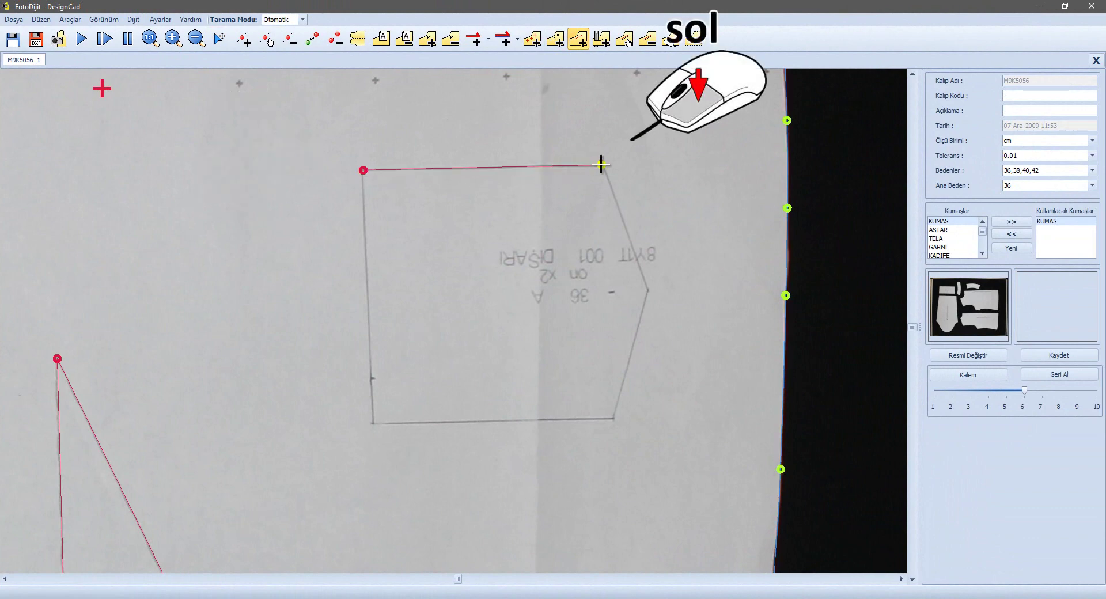
left_click(649, 290)
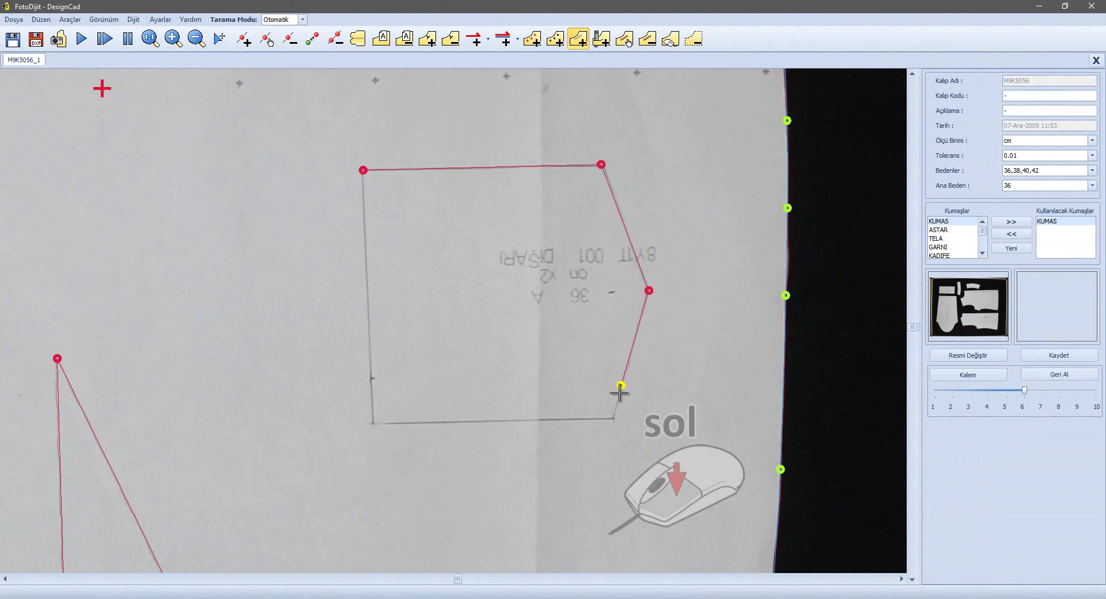
left_click(614, 419)
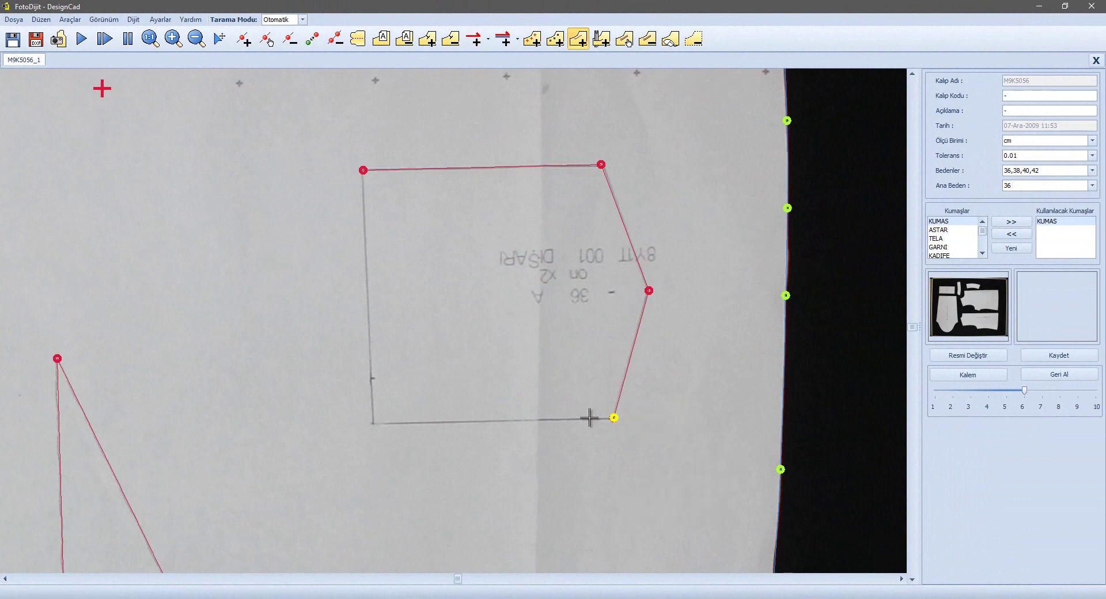
left_click(374, 430)
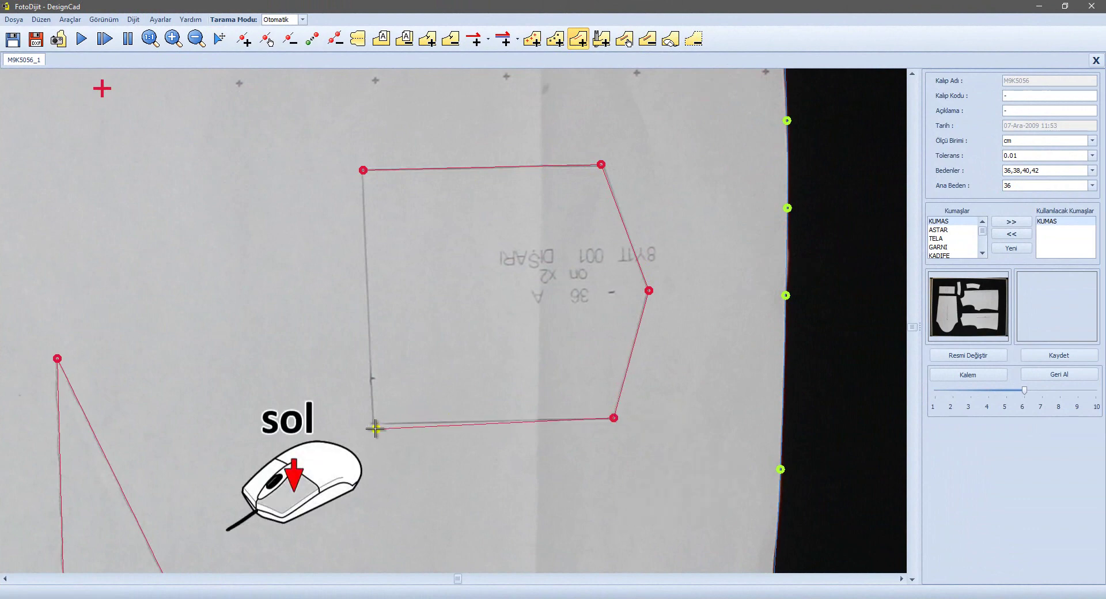
left_click(369, 354)
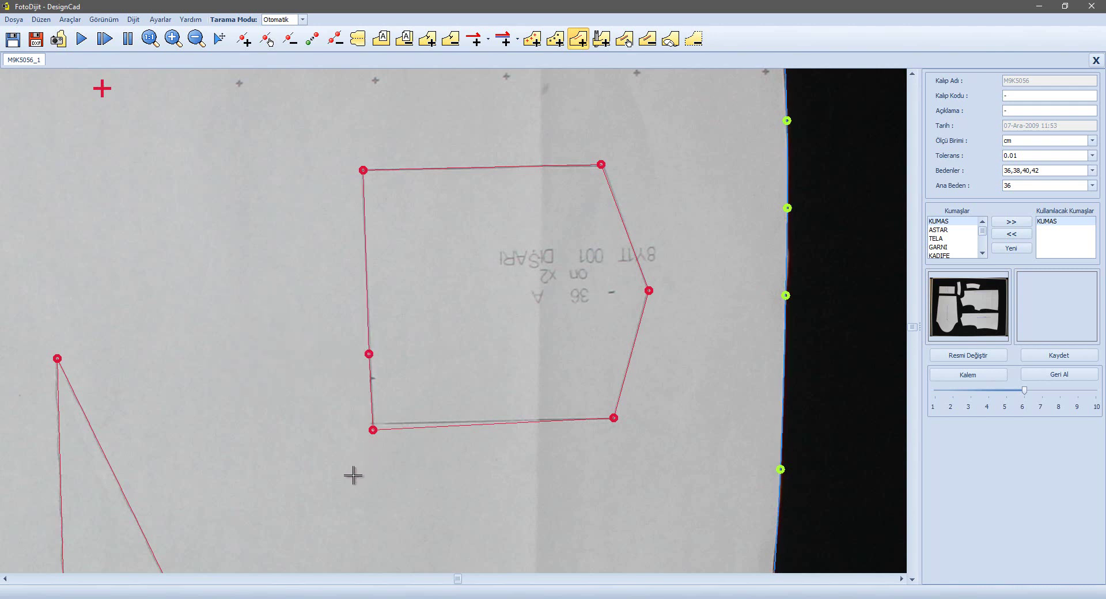
scroll(353, 475, "up", 1)
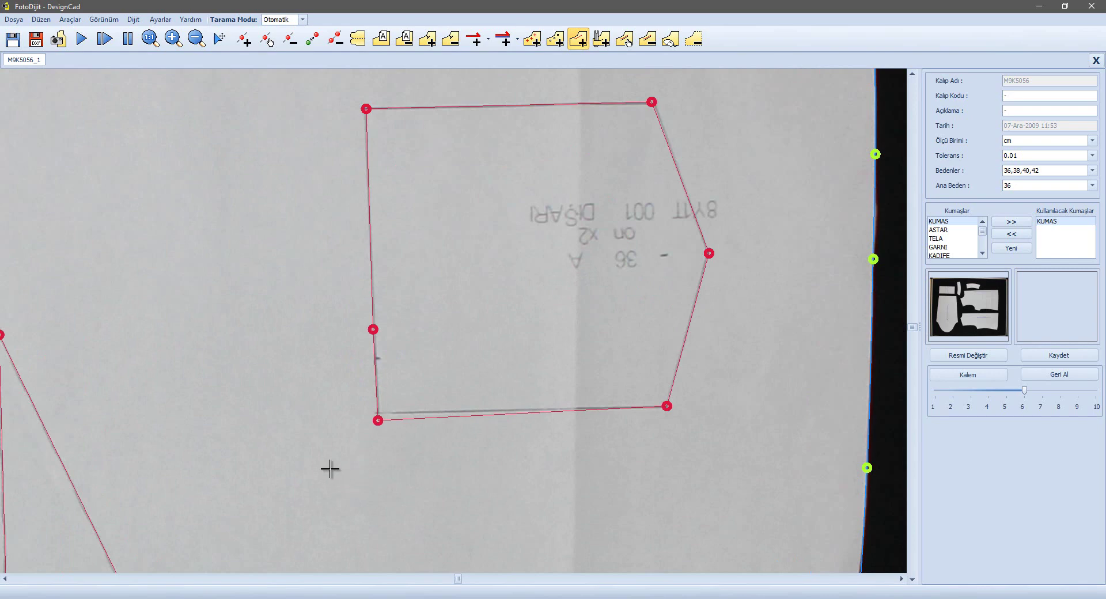
Nudge the bottom-left corner, remove the extra left-edge point, then delete the label outline
left_click(268, 44)
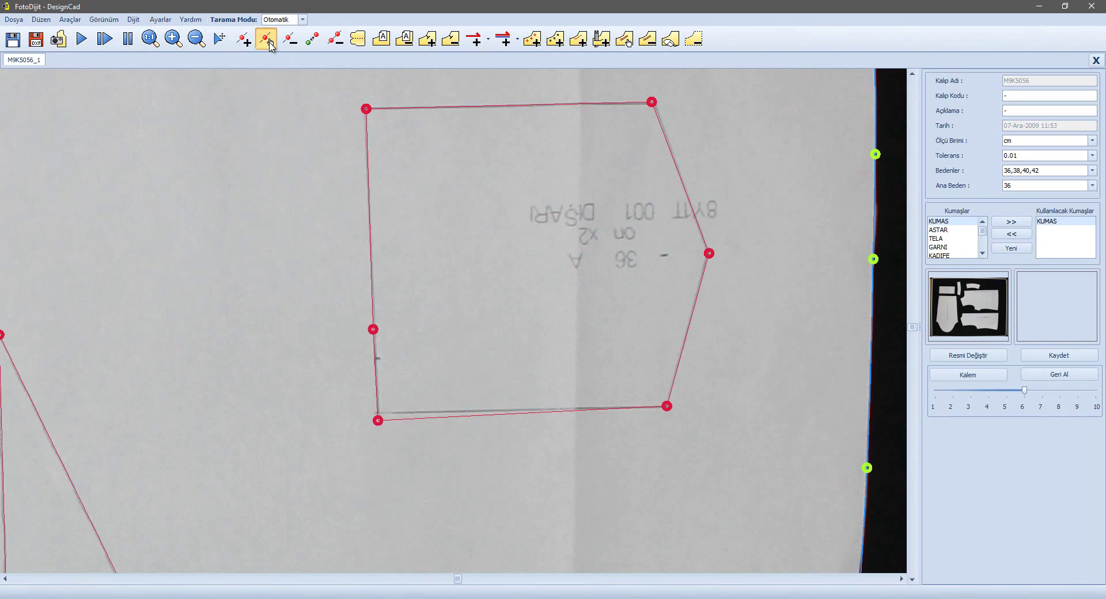
left_click_drag(375, 419, 377, 414)
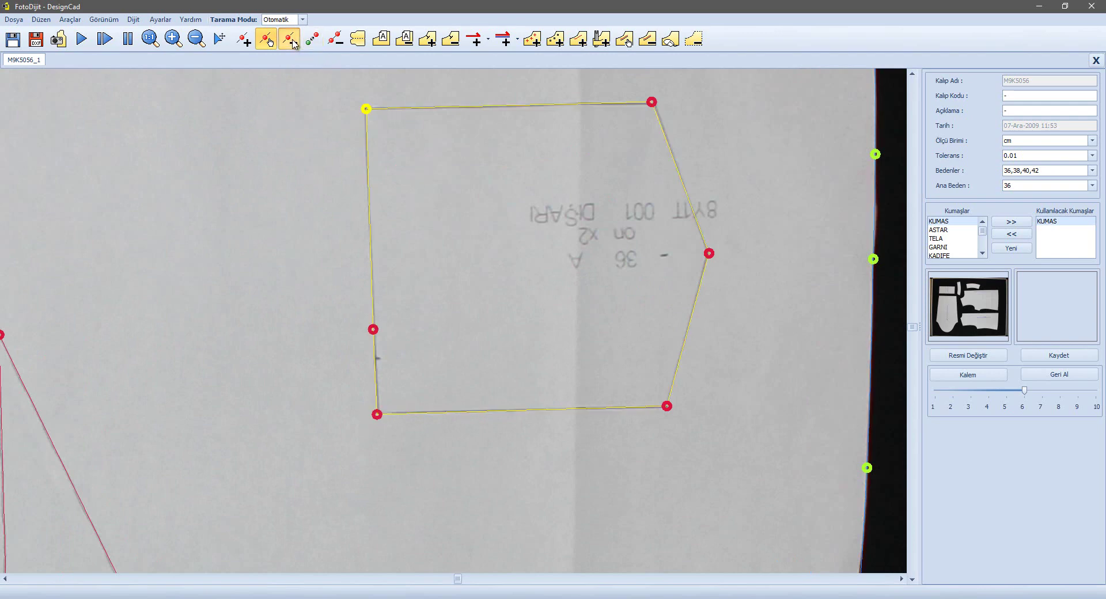
left_click(292, 43)
left_click(381, 322)
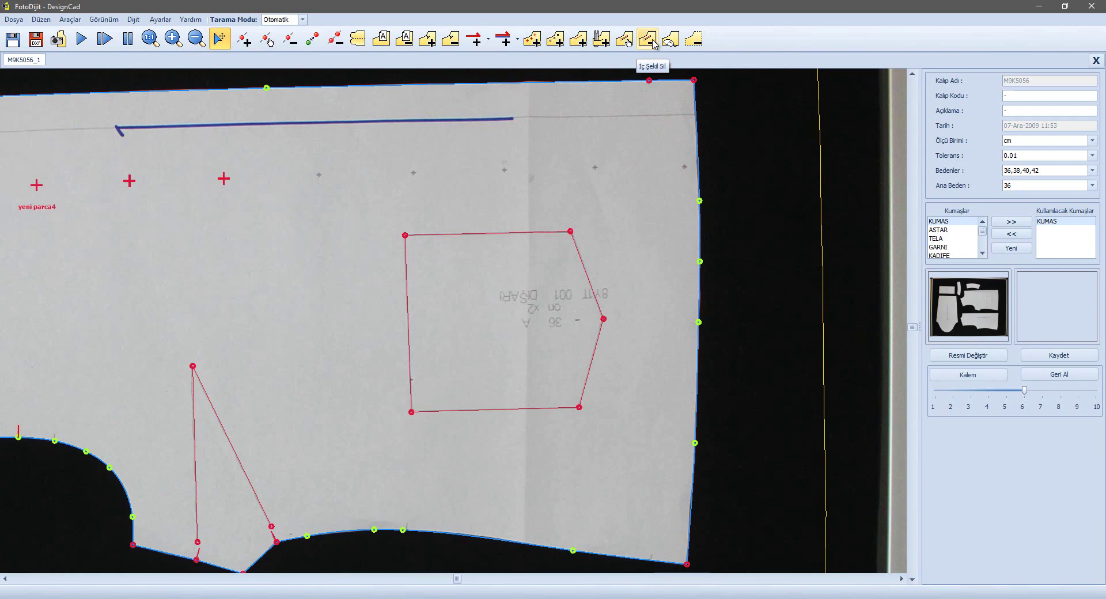
left_click(652, 41)
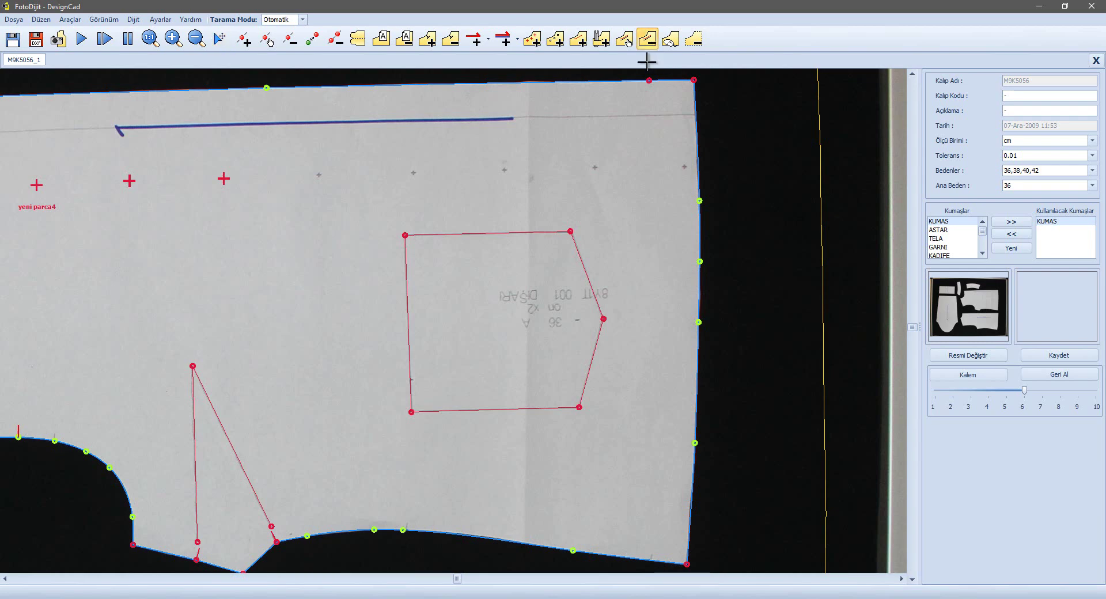
left_click(578, 253)
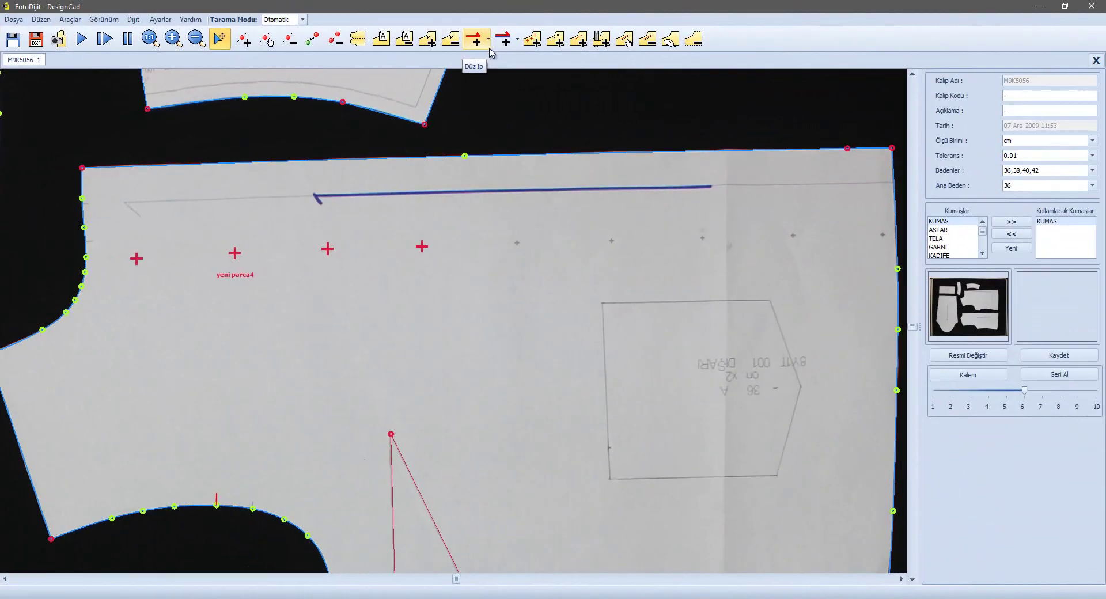
Add a straight grain line (Düz İp Ekle) along the blue pencilled line
left_click(488, 39)
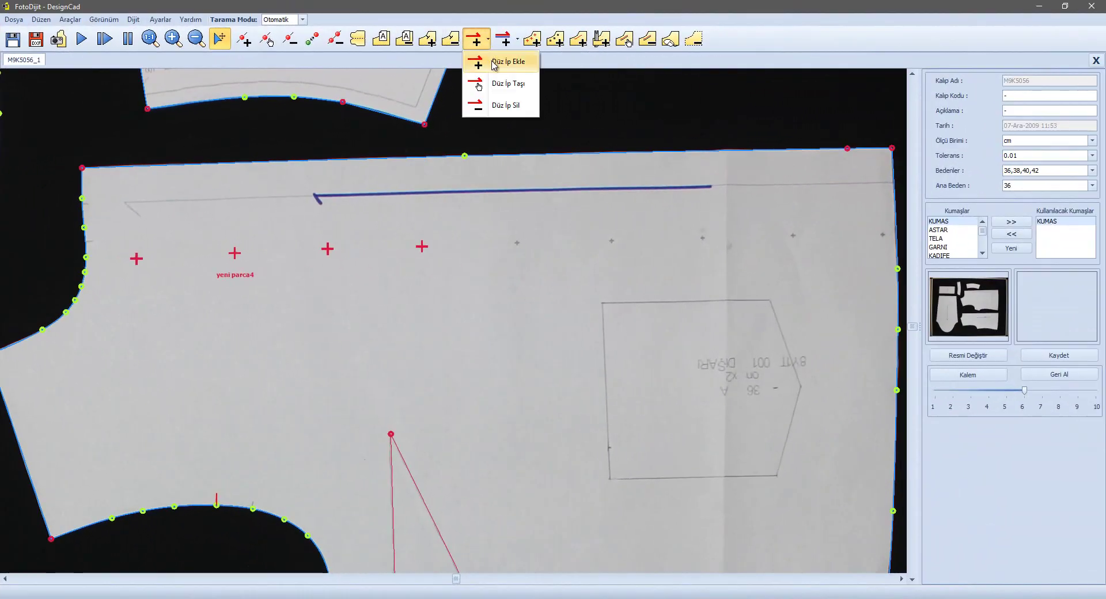
left_click(493, 63)
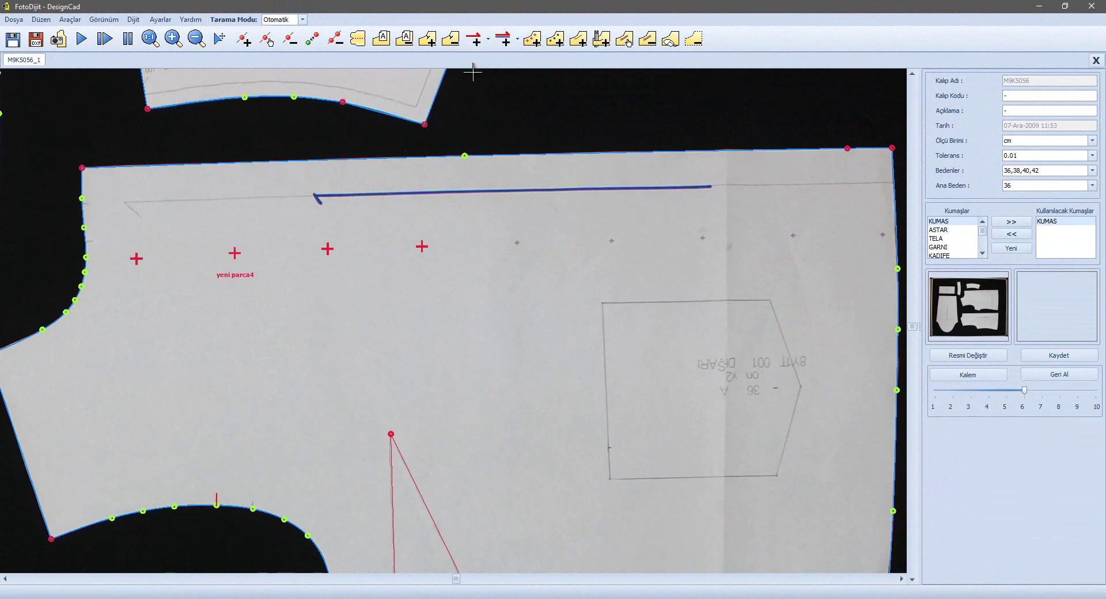
left_click(322, 195)
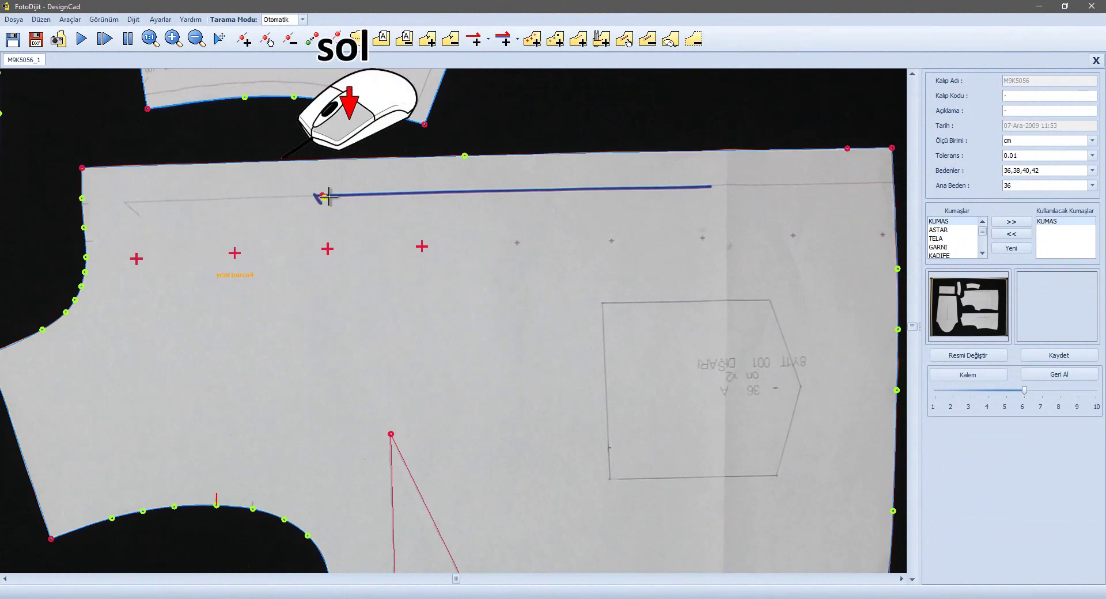
left_click(634, 190)
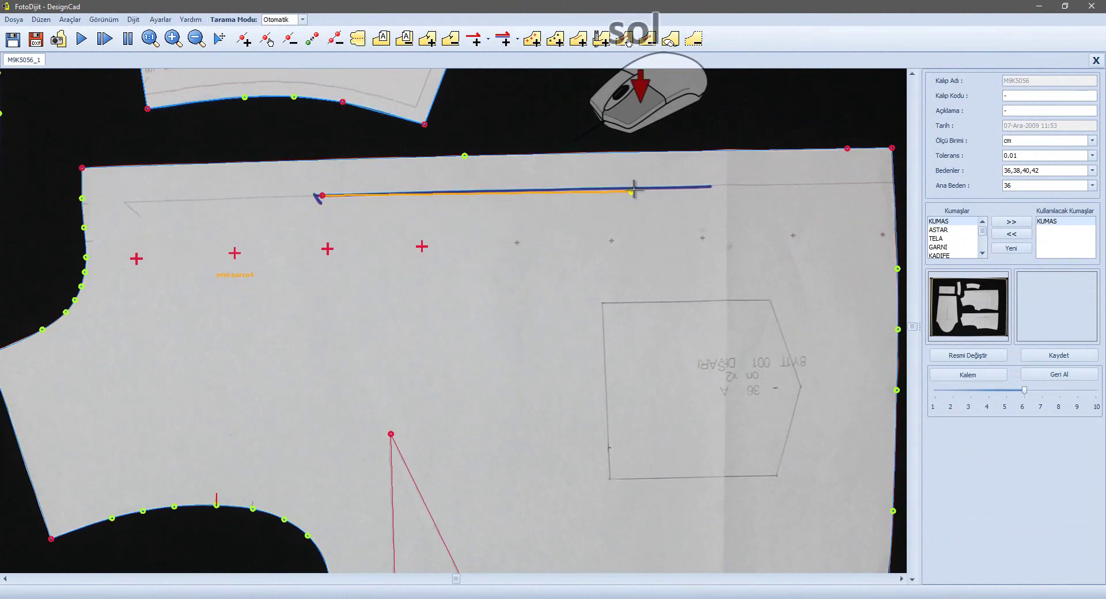
left_click(633, 188)
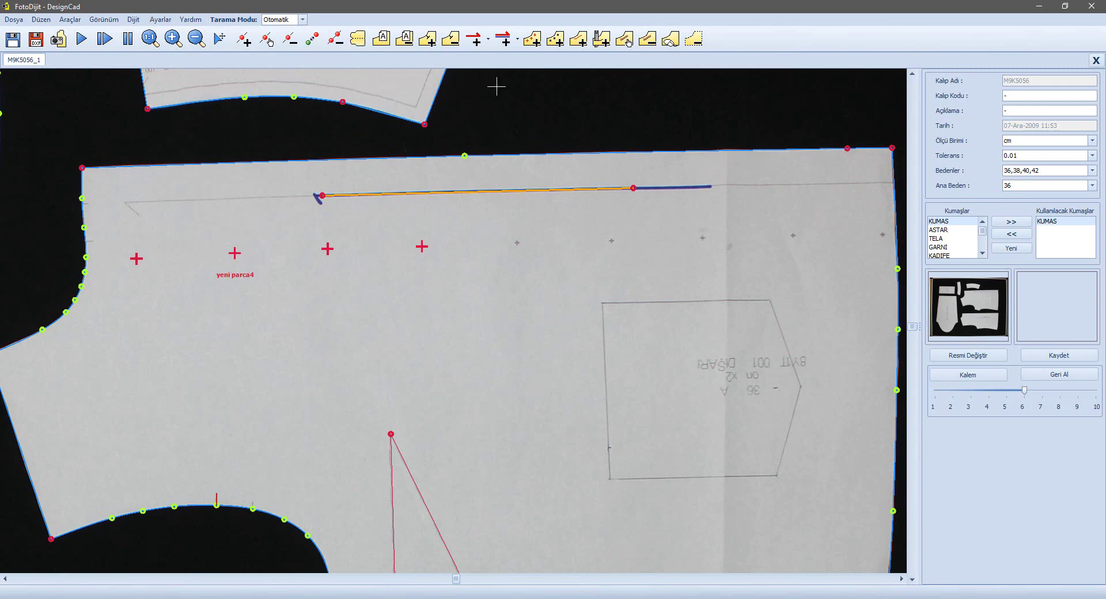
Add another straight grain line across the upper part of yeni parca4
left_click(476, 48)
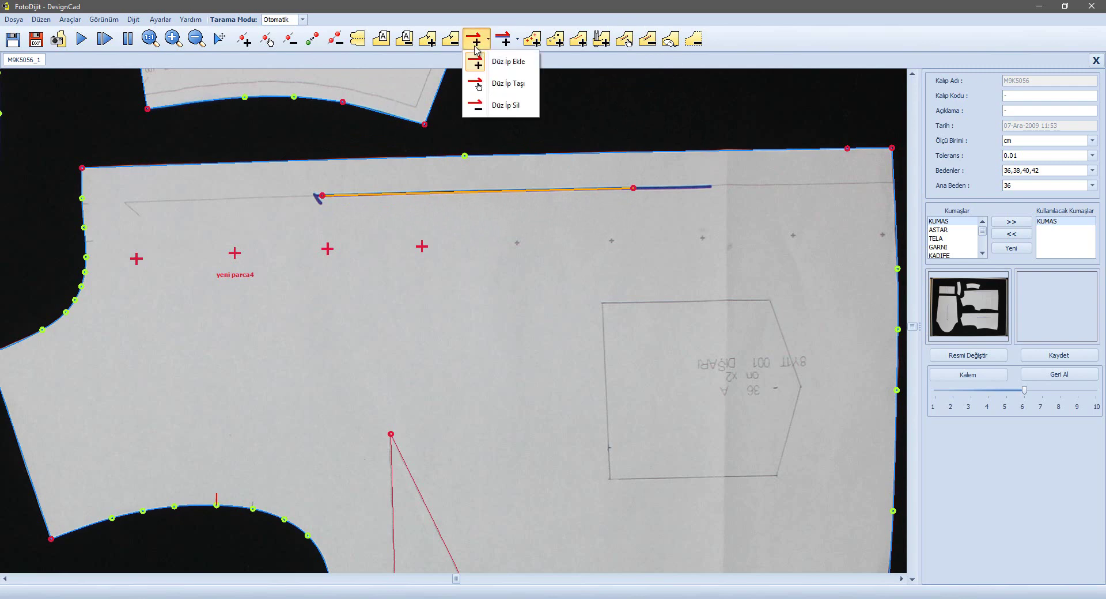
left_click(477, 62)
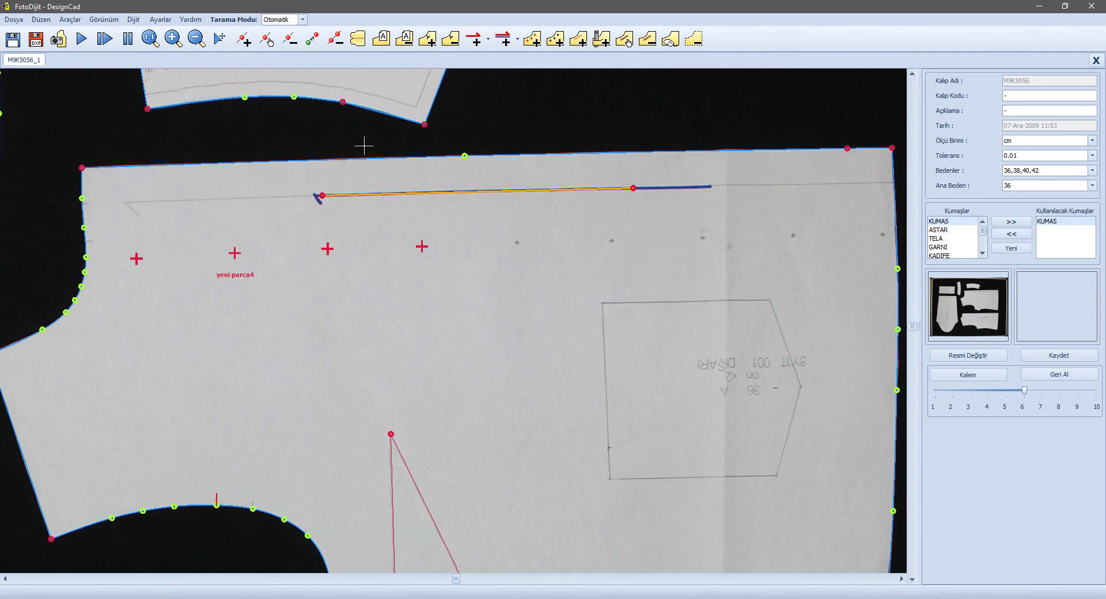
left_click(333, 161)
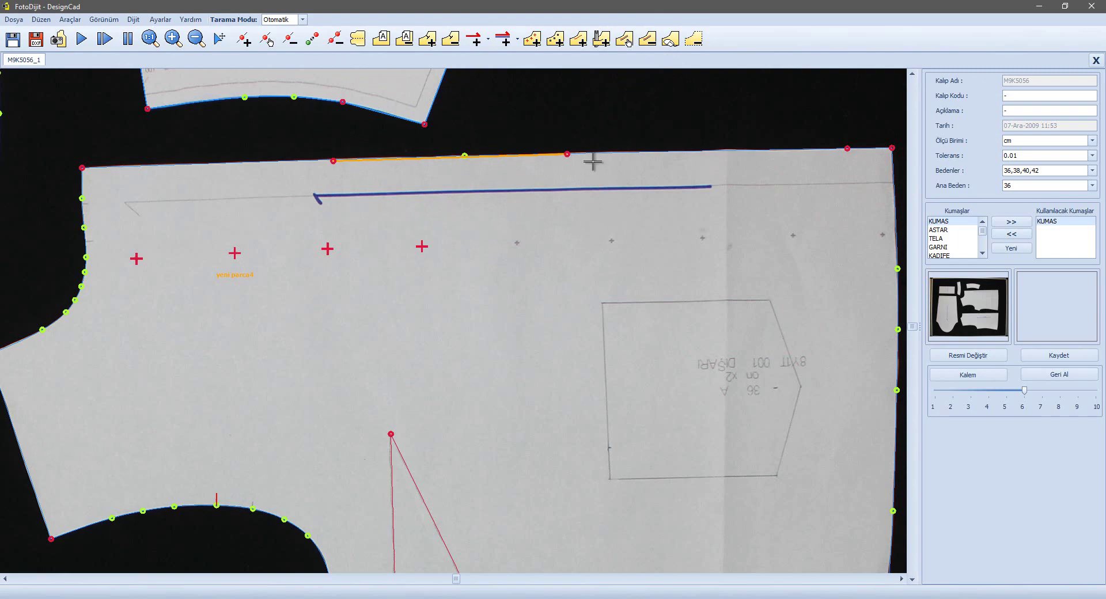
left_click(567, 155)
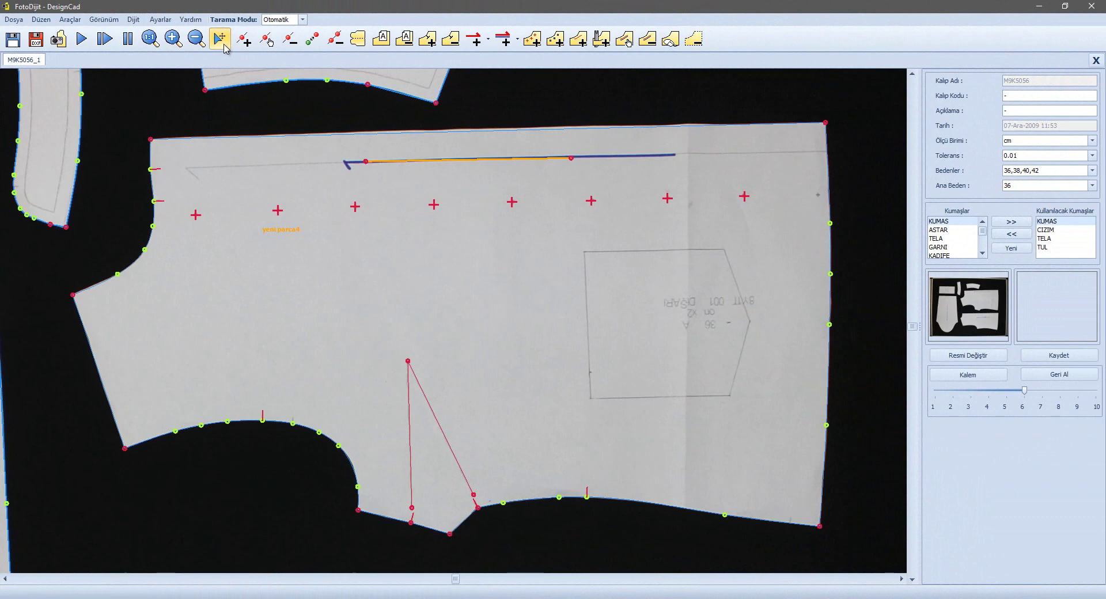
Open yeni parca4's properties and set its Parça Adı to ON
left_click(401, 250)
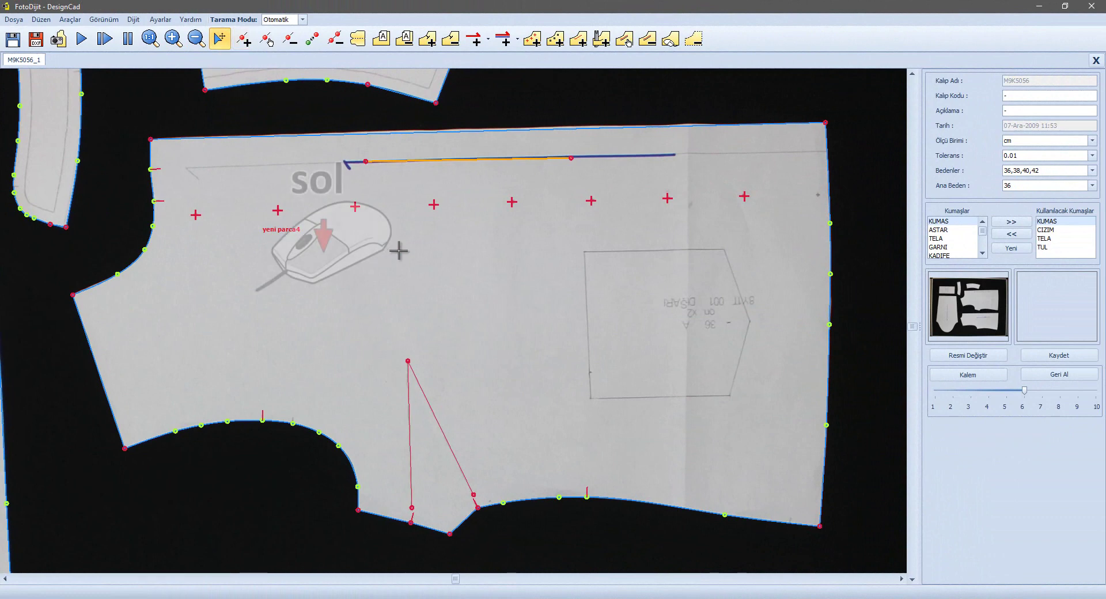
left_click(407, 250)
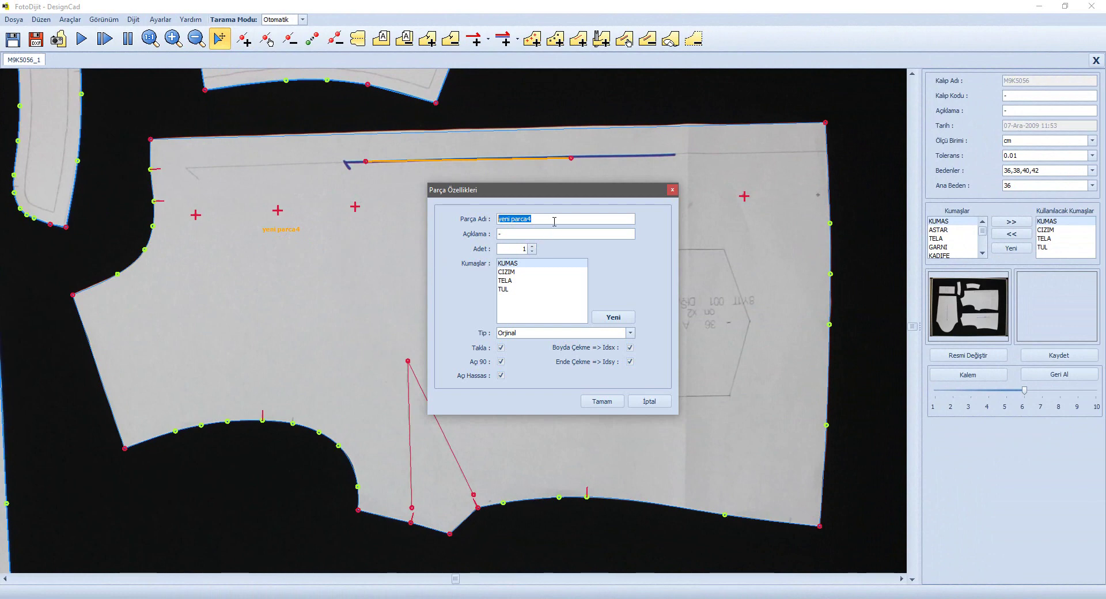
type("ON")
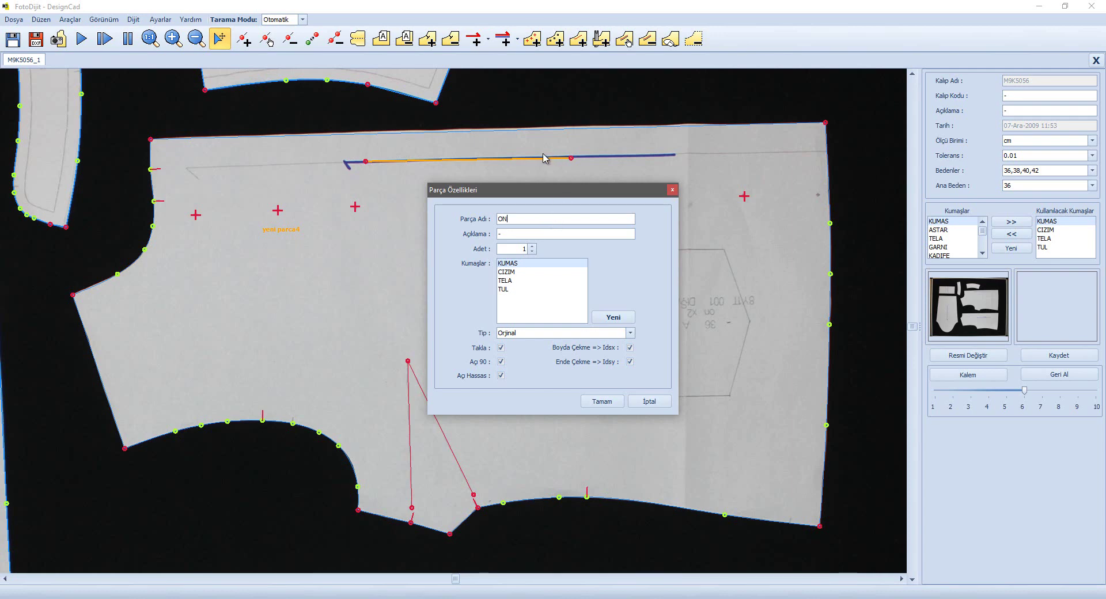
left_click(536, 232)
Choose KUMAS as the fabric, set Tip to Her İki X, and confirm
left_click(511, 273)
left_click(508, 281)
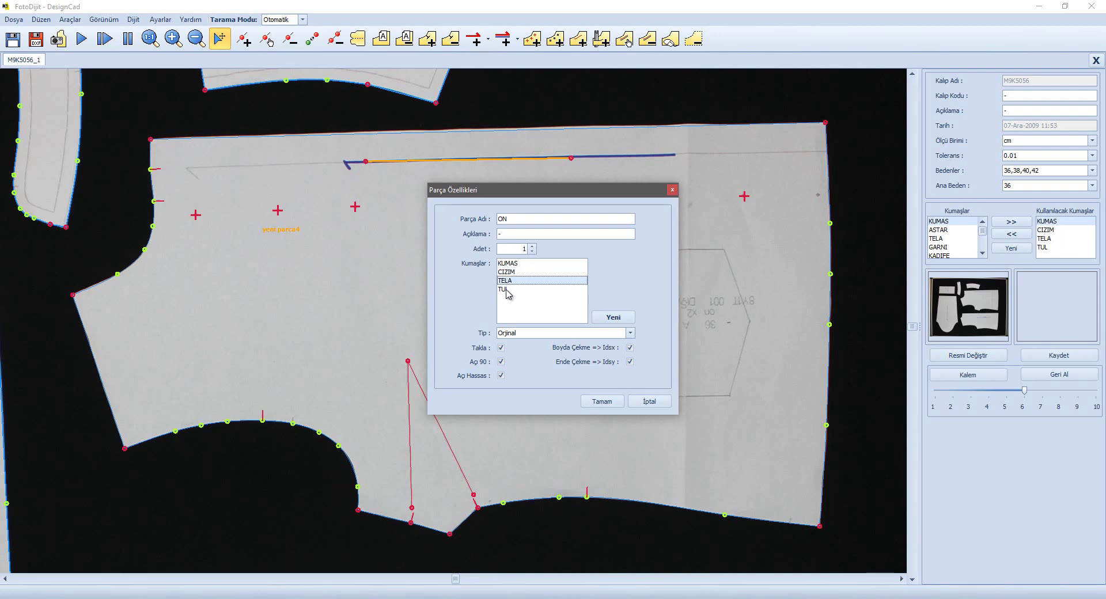
left_click(507, 291)
left_click(525, 265)
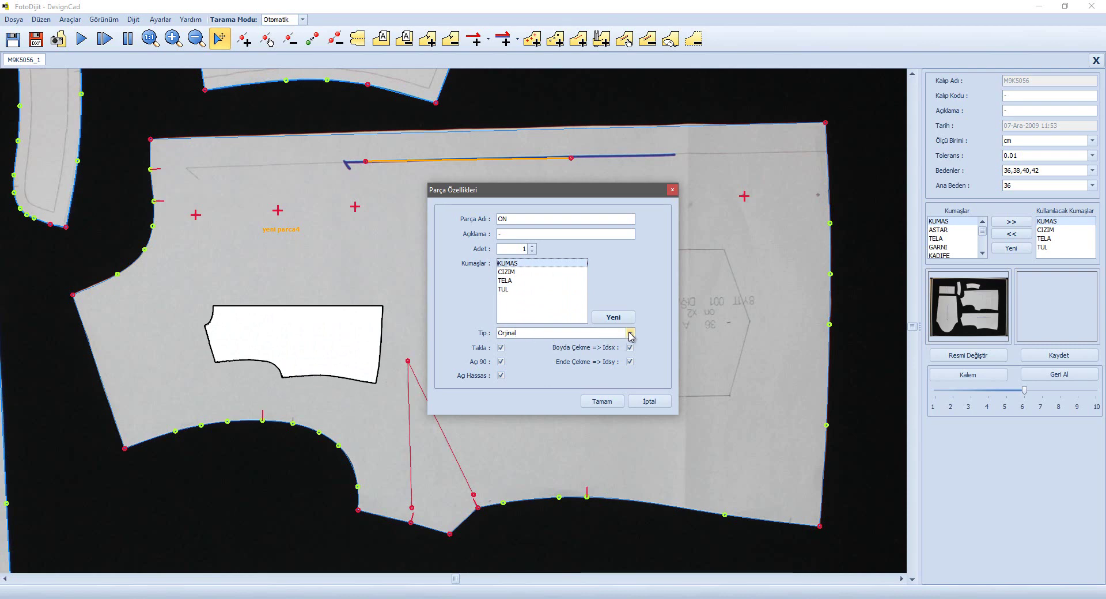
left_click(618, 333)
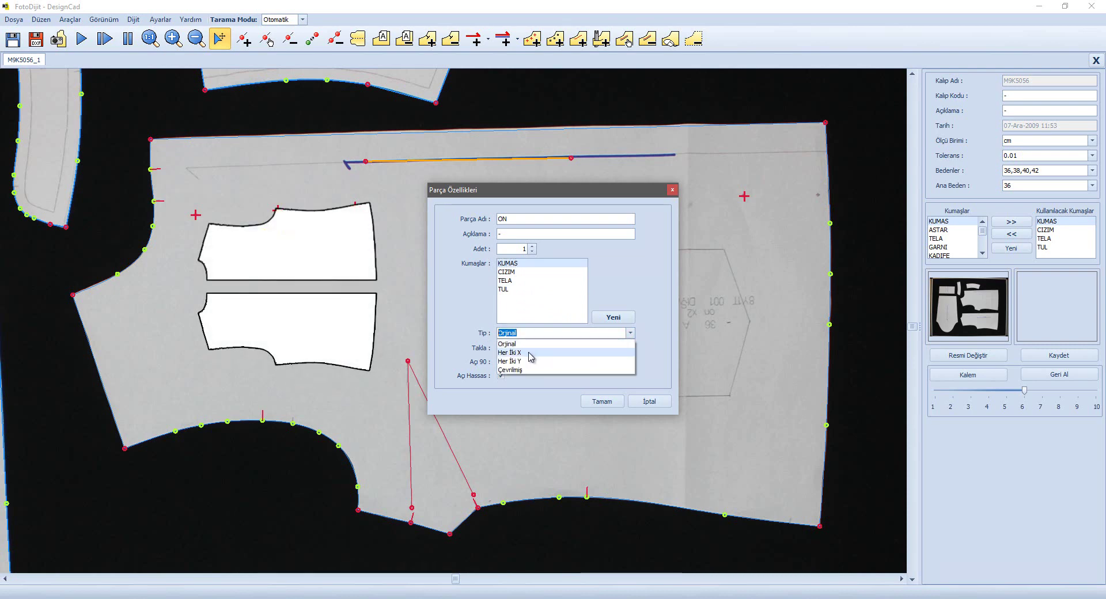
left_click(529, 353)
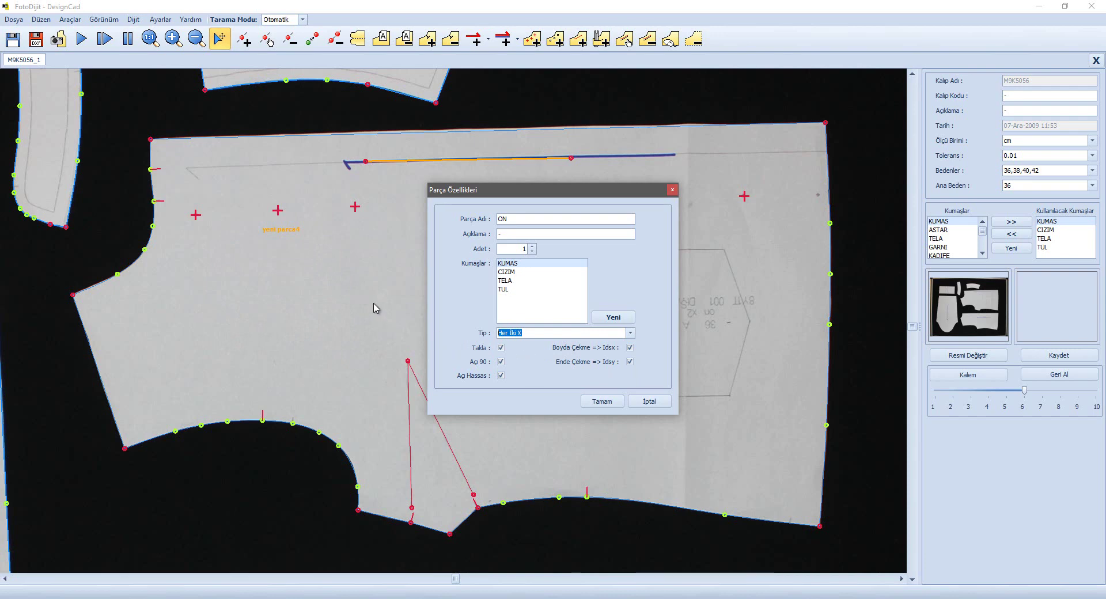
left_click(590, 403)
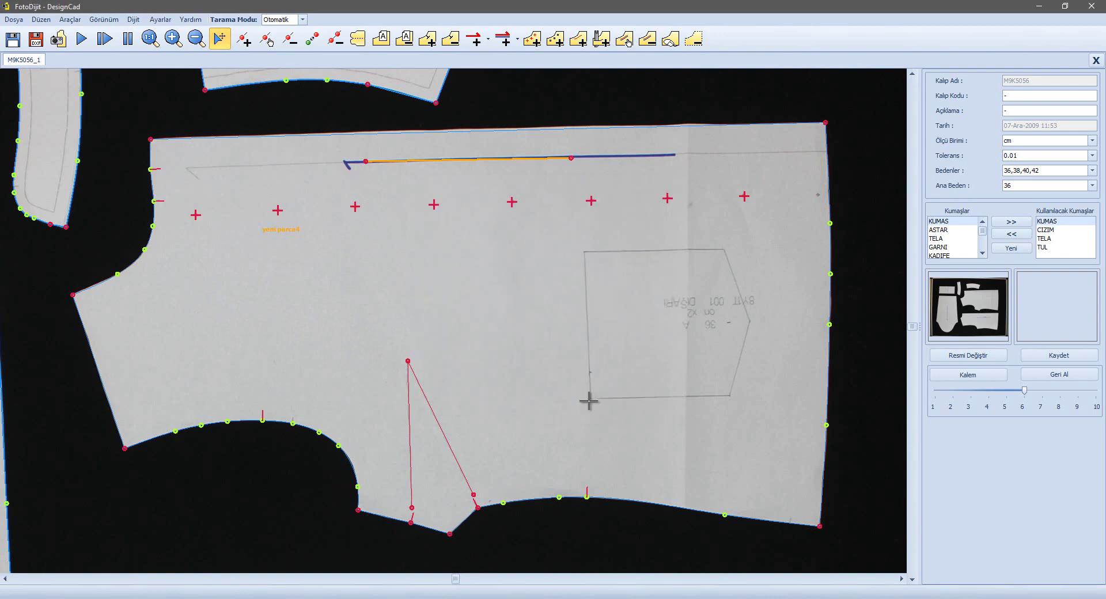
scroll(597, 344, "down", 1)
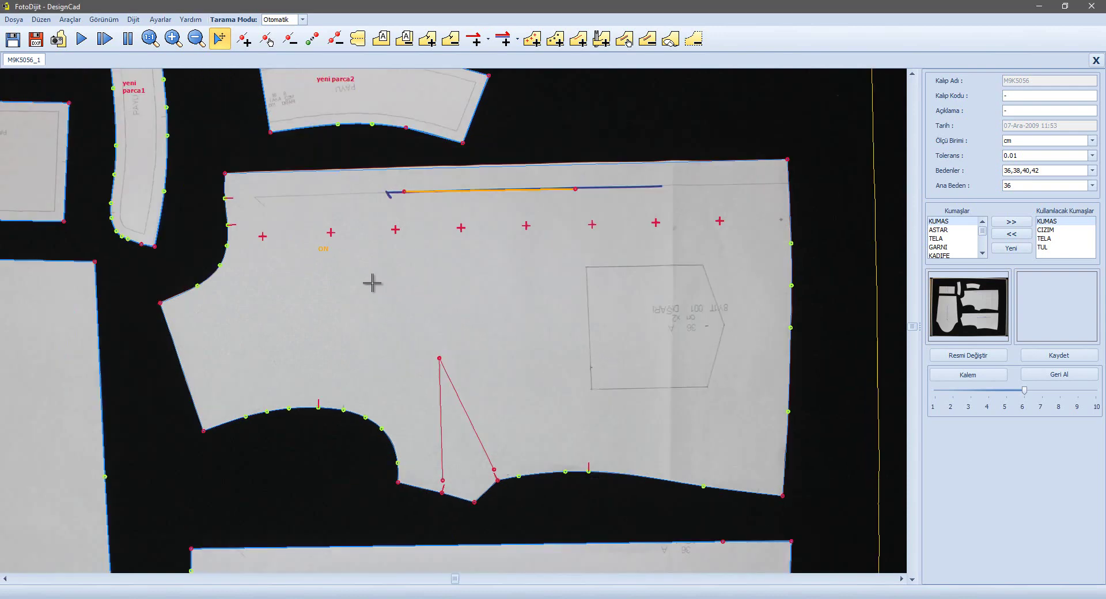
scroll(357, 276, "up", 1)
scroll(345, 274, "down", 1)
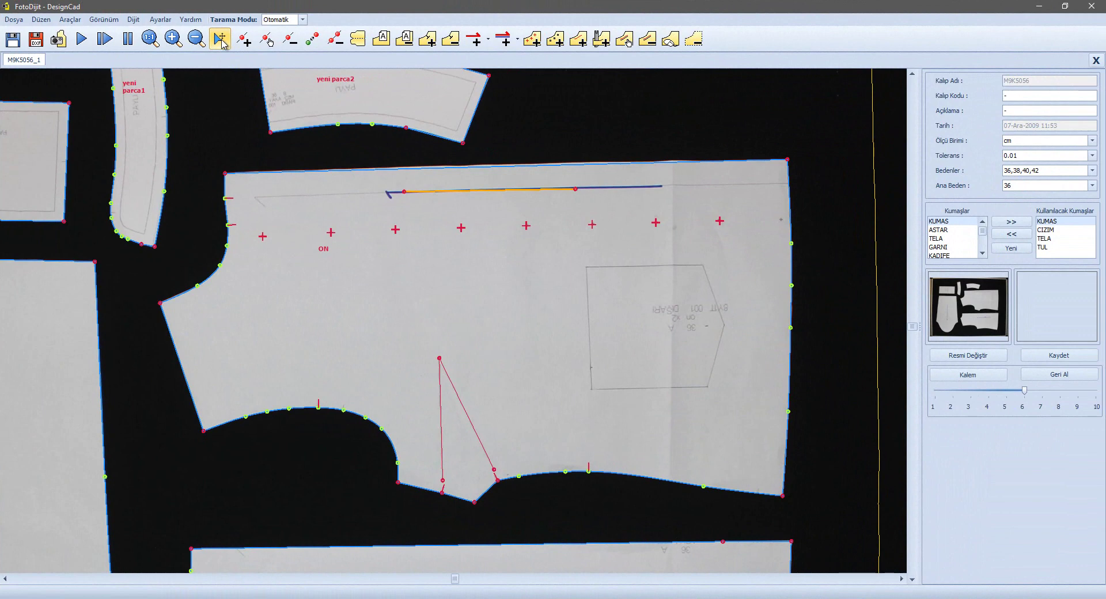
scroll(388, 143, "down", 1)
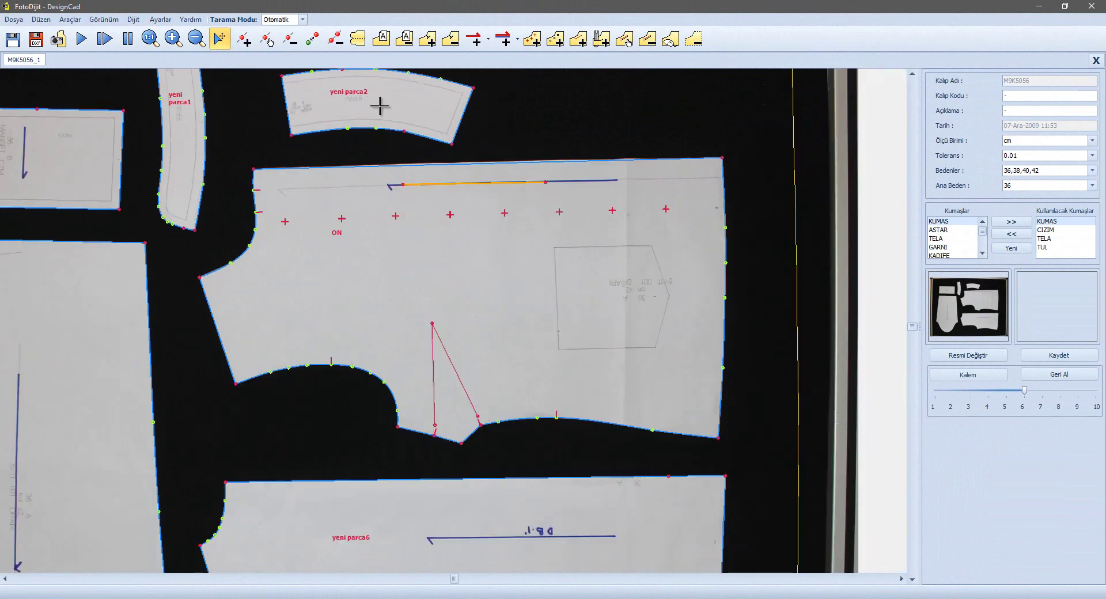
middle_click_drag(395, 511, 415, 353)
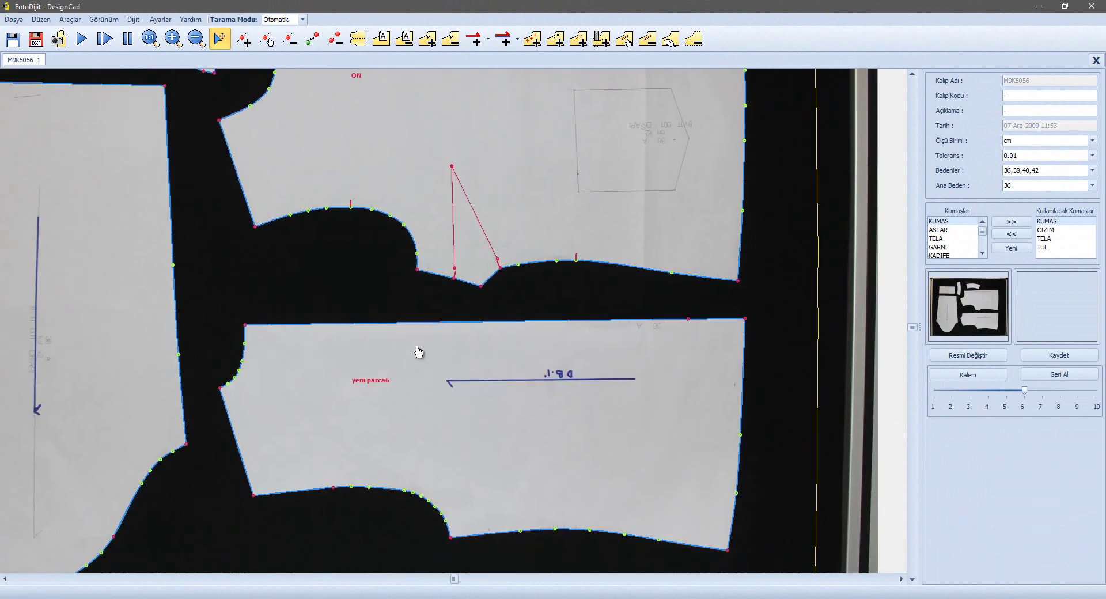
double_click(421, 405)
type("ON")
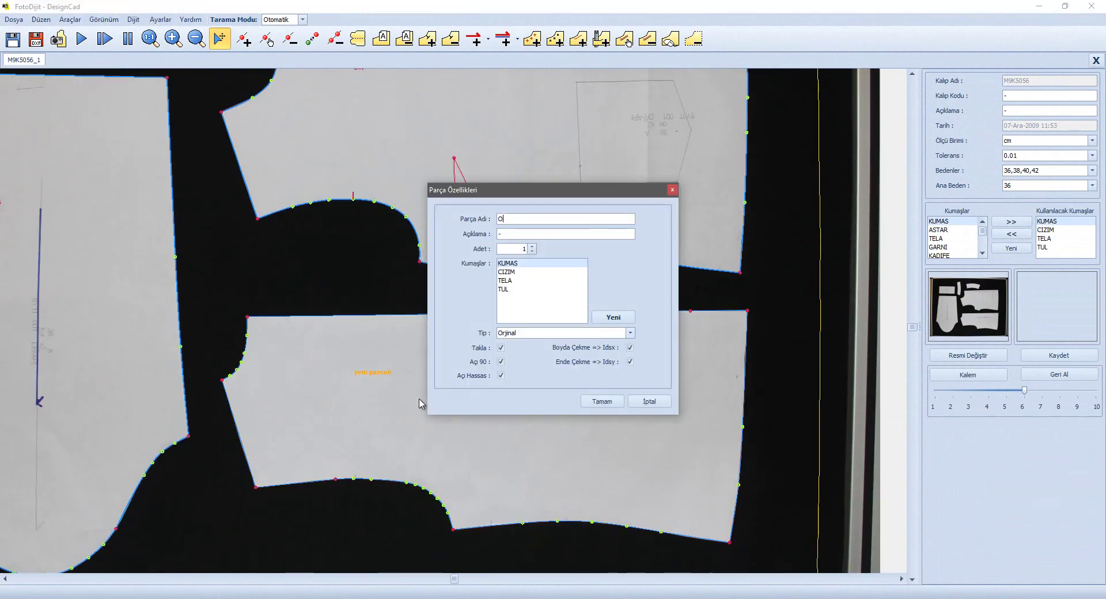
left_click(599, 402)
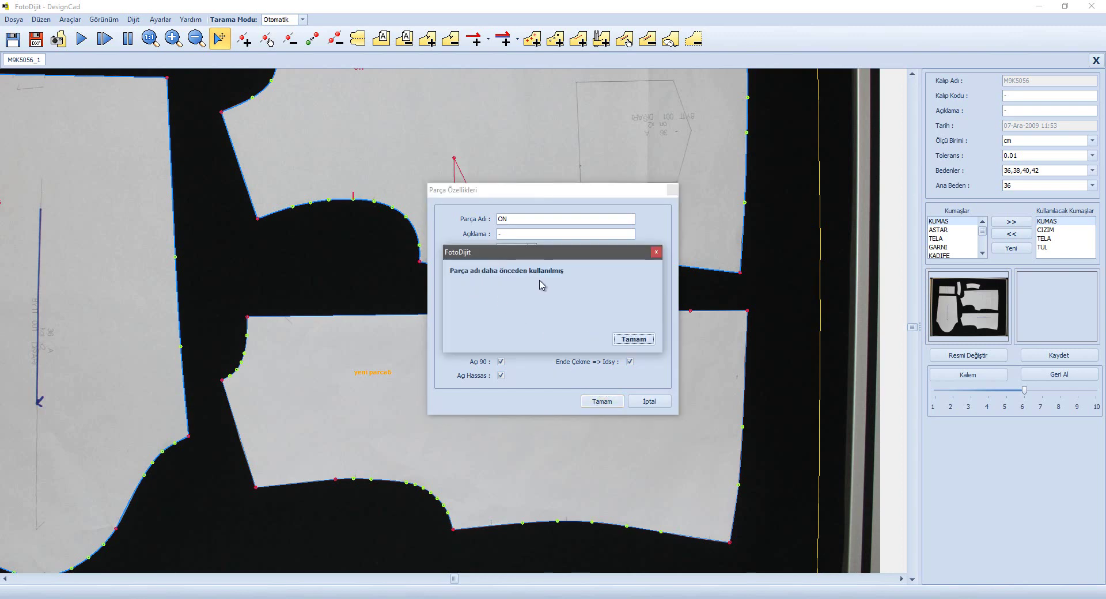
left_click(633, 338)
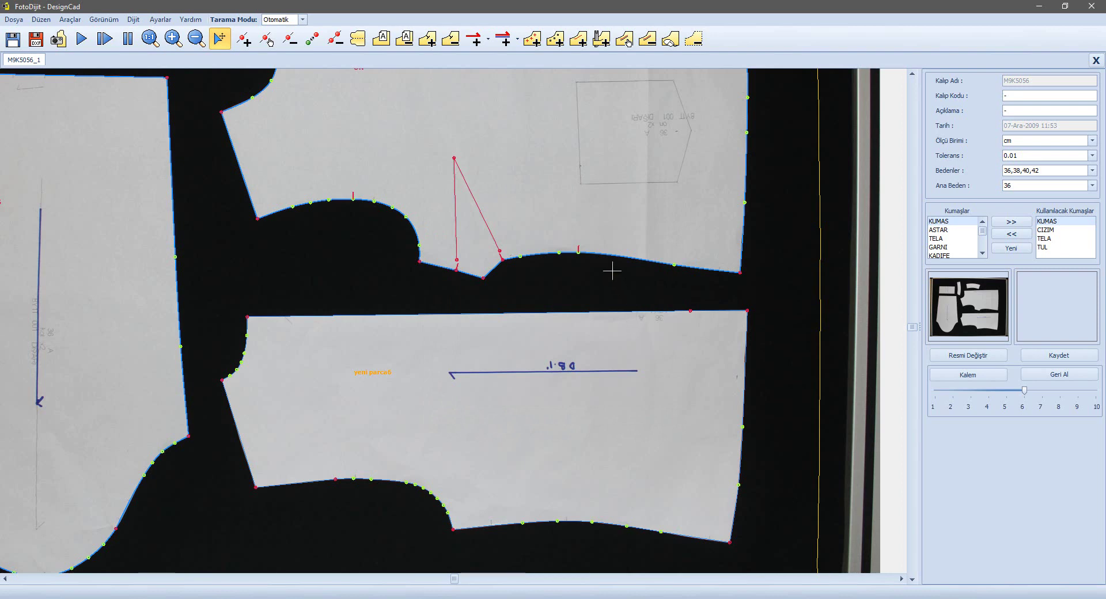
middle_click_drag(605, 292, 605, 382)
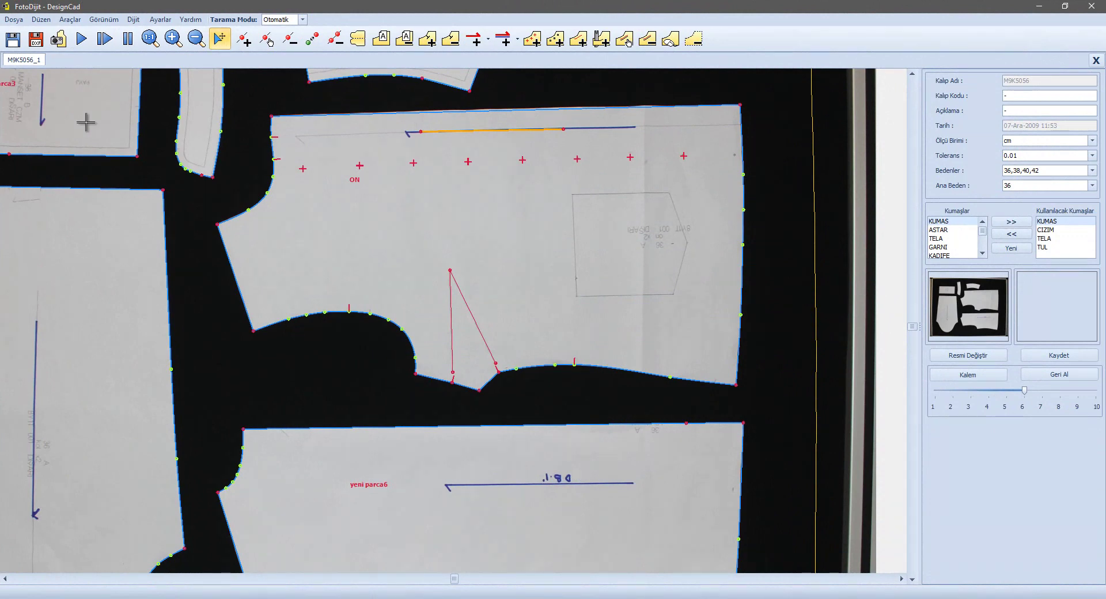
Save the model into the Bayan Bluz library folder and acknowledge the success message
left_click(12, 41)
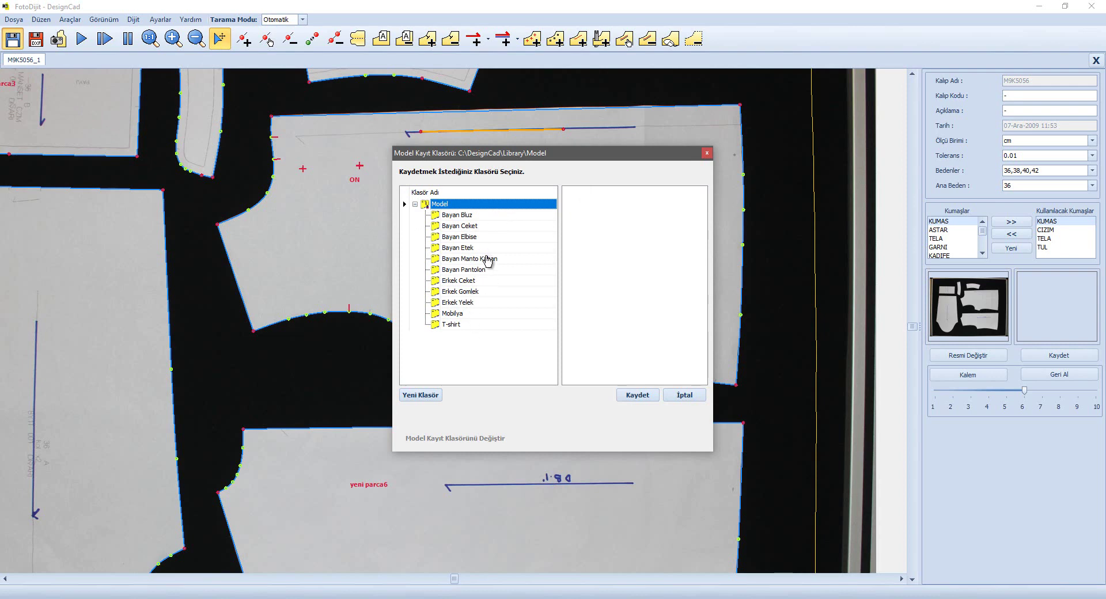
left_click(482, 216)
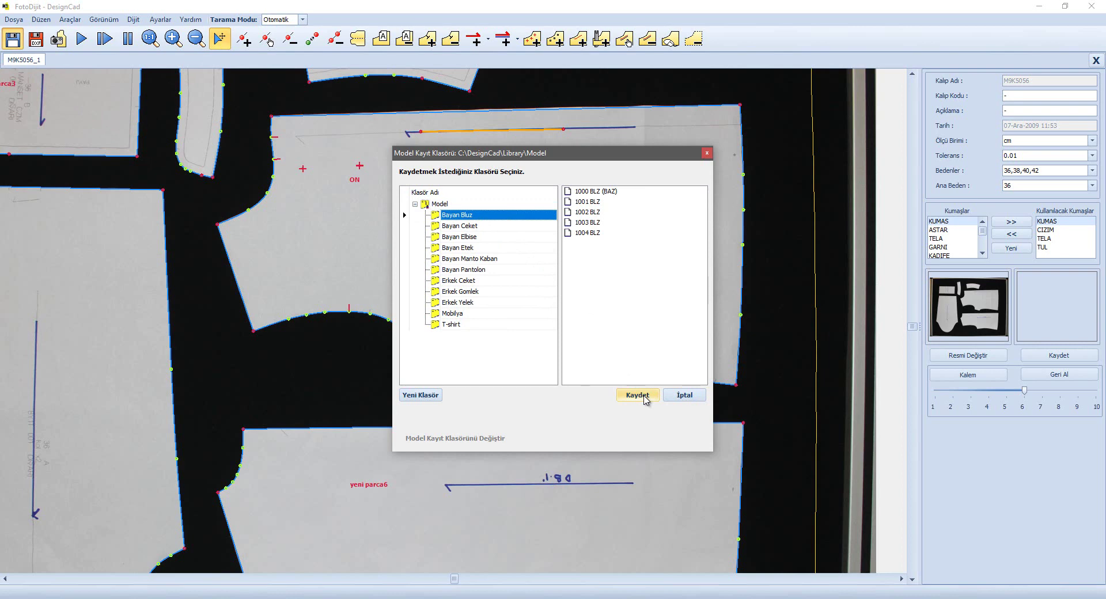
left_click(643, 396)
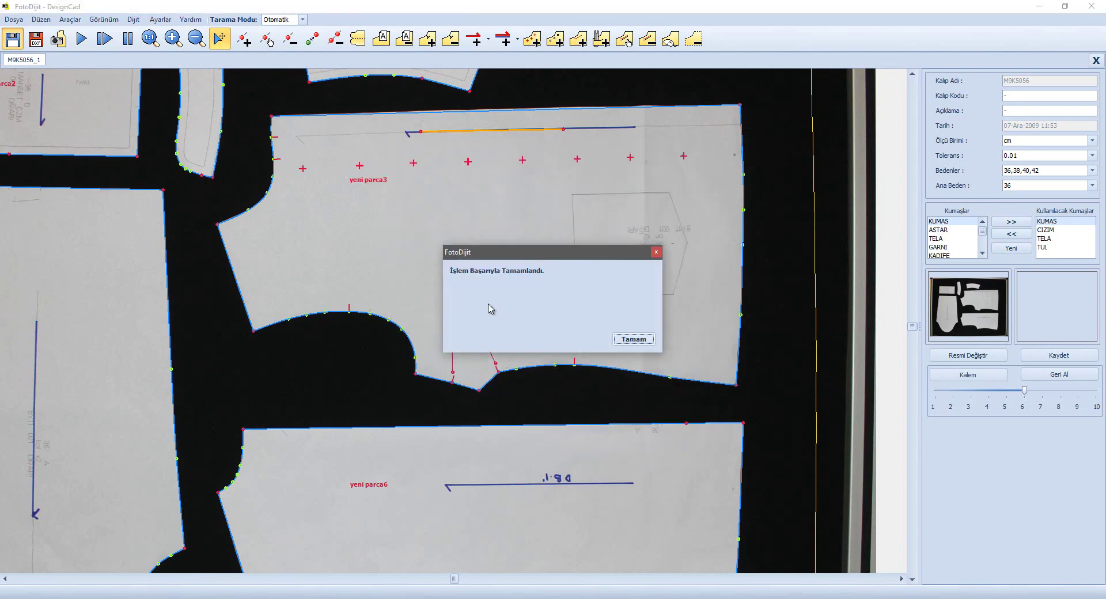
left_click(637, 340)
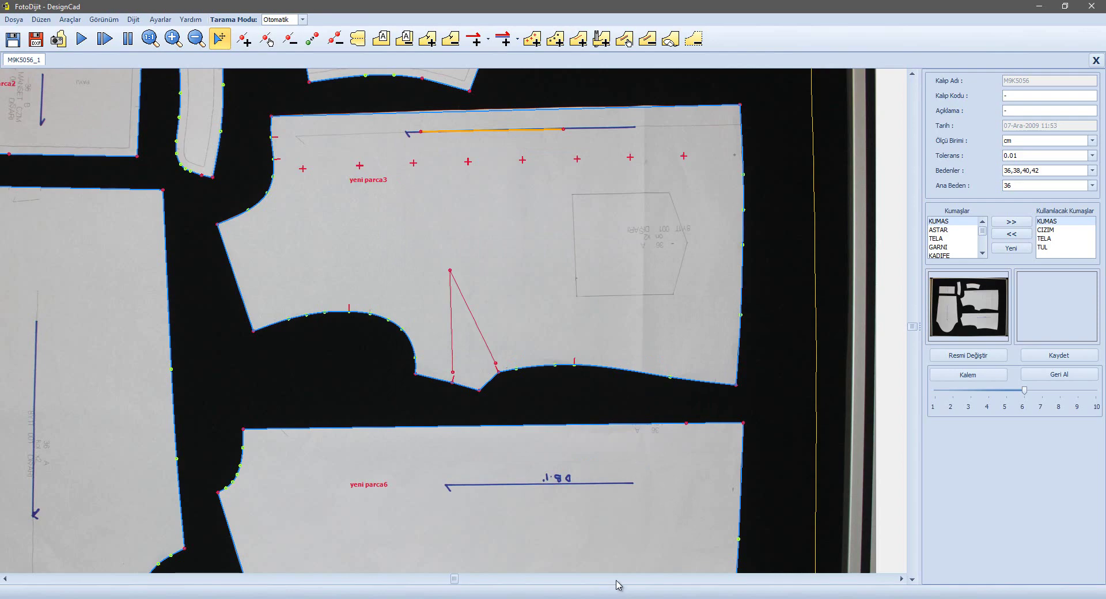